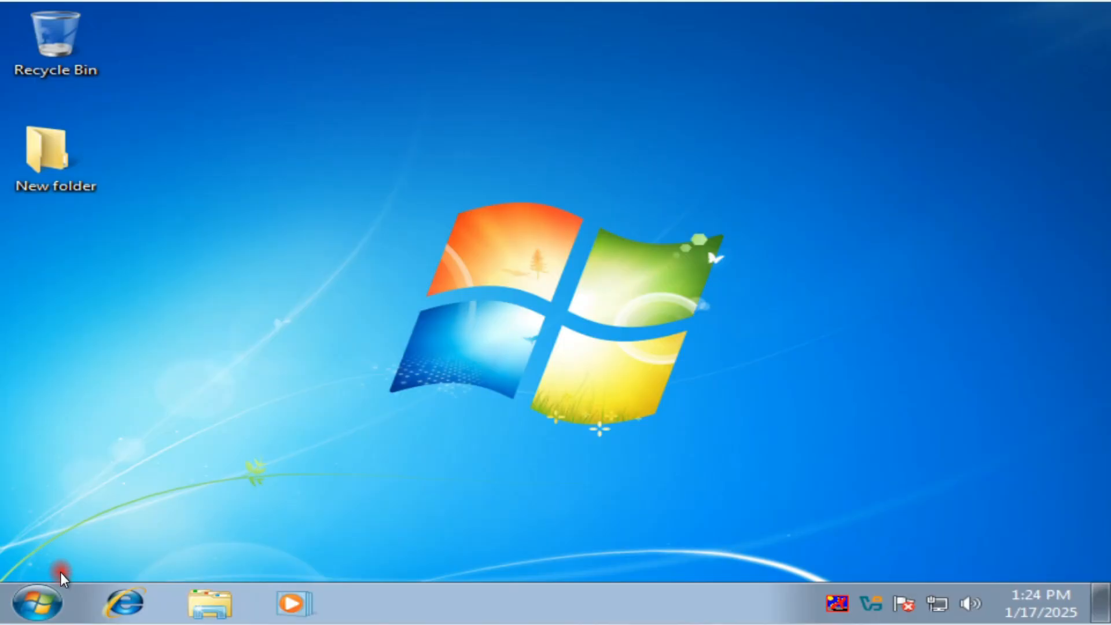
# Open the Control Panel and display its items as large icons
pyautogui.click(50, 589)
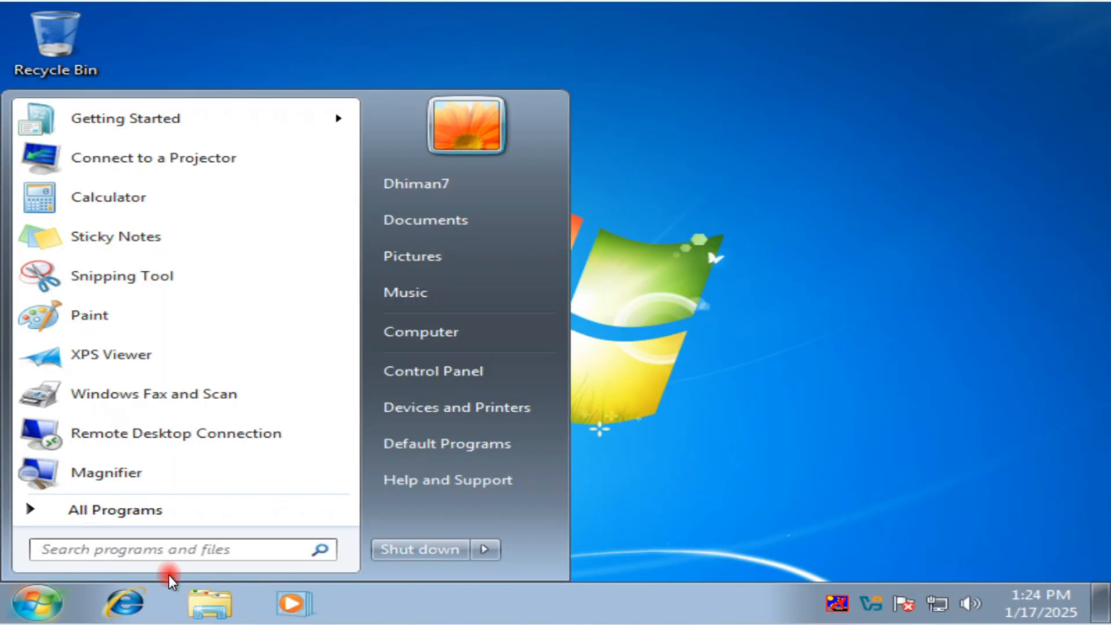
pyautogui.click(471, 371)
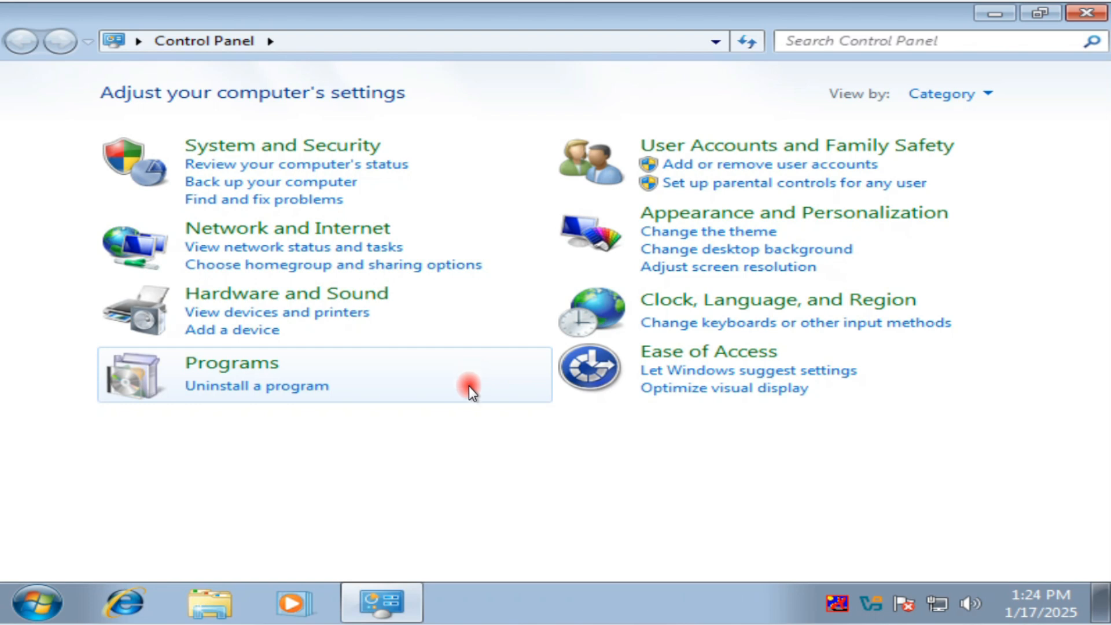
pyautogui.click(946, 95)
pyautogui.click(953, 150)
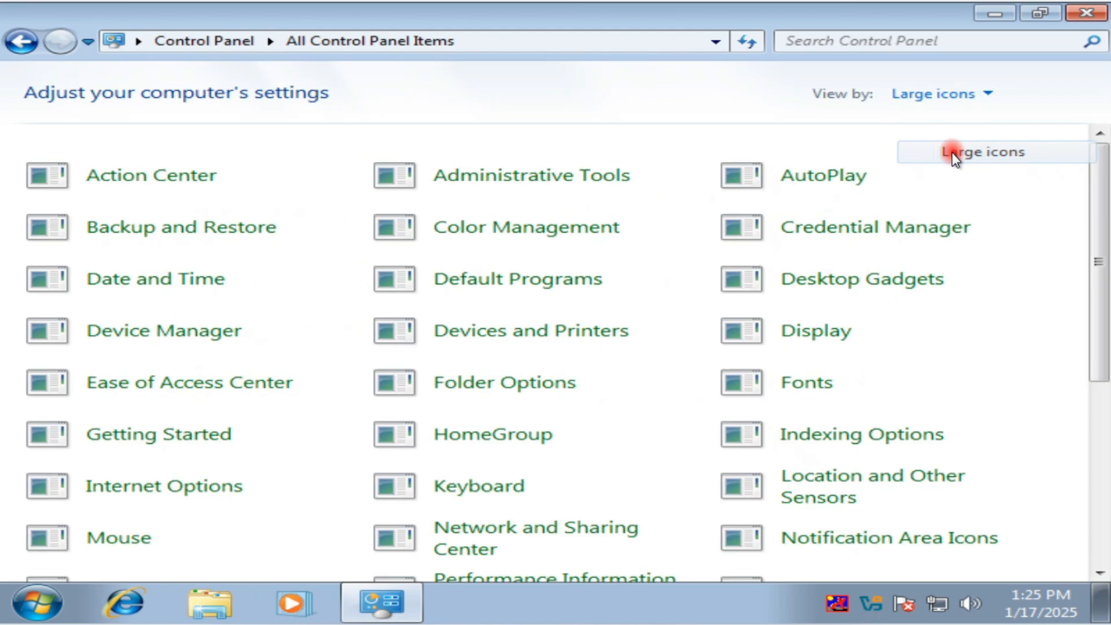
# Open the list of programs and features allowed through Windows Firewall
pyautogui.scroll(-1, 565, 425)
pyautogui.scroll(-2, 566, 426)
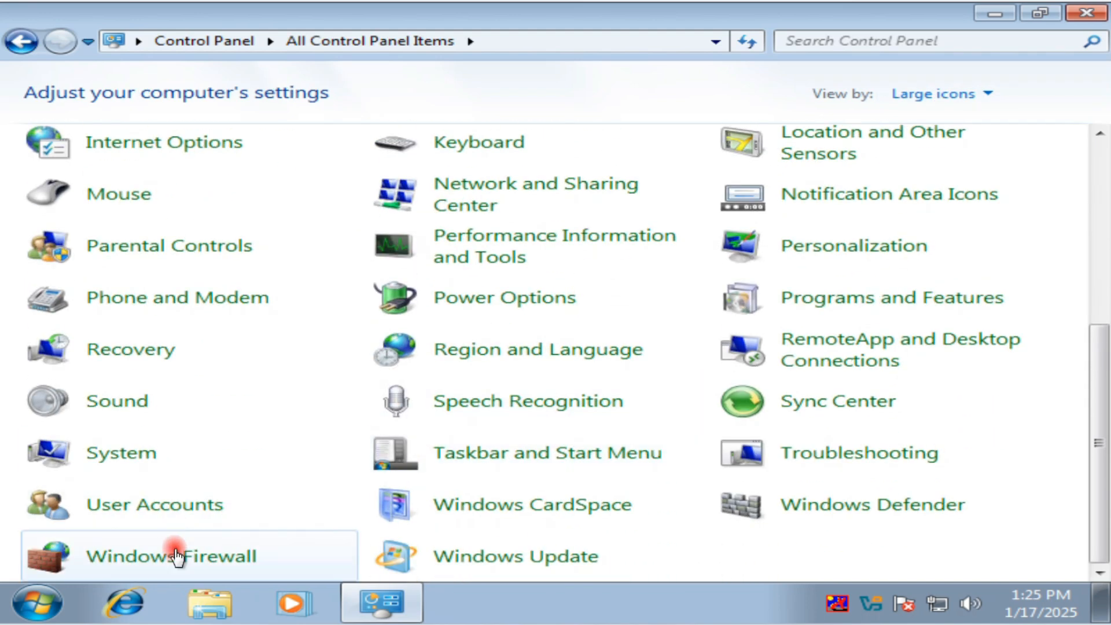
pyautogui.click(217, 558)
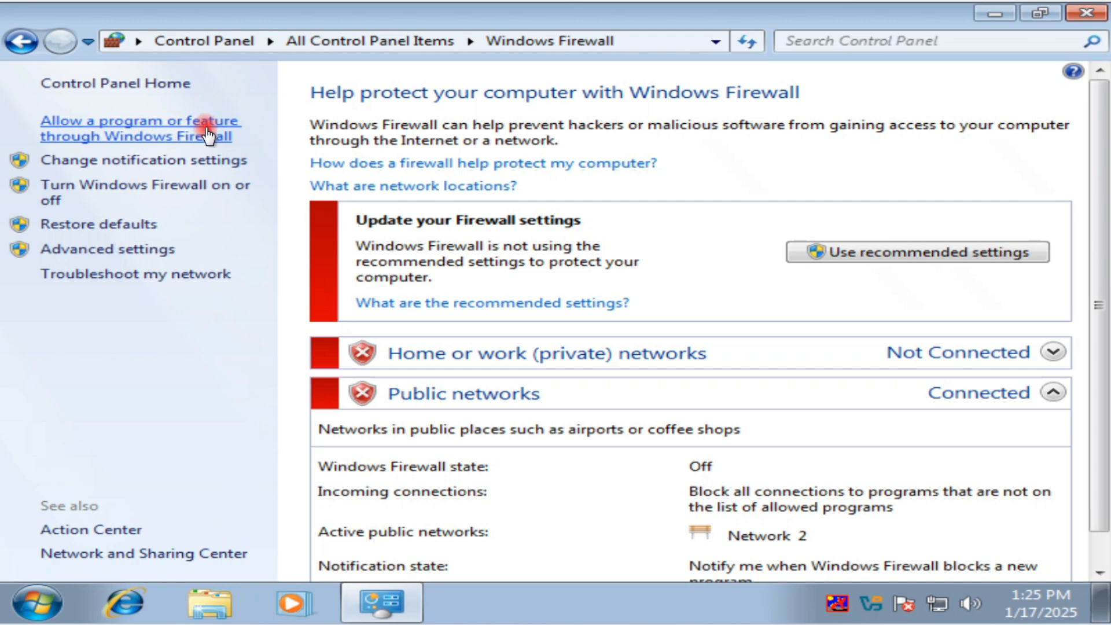
pyautogui.click(161, 127)
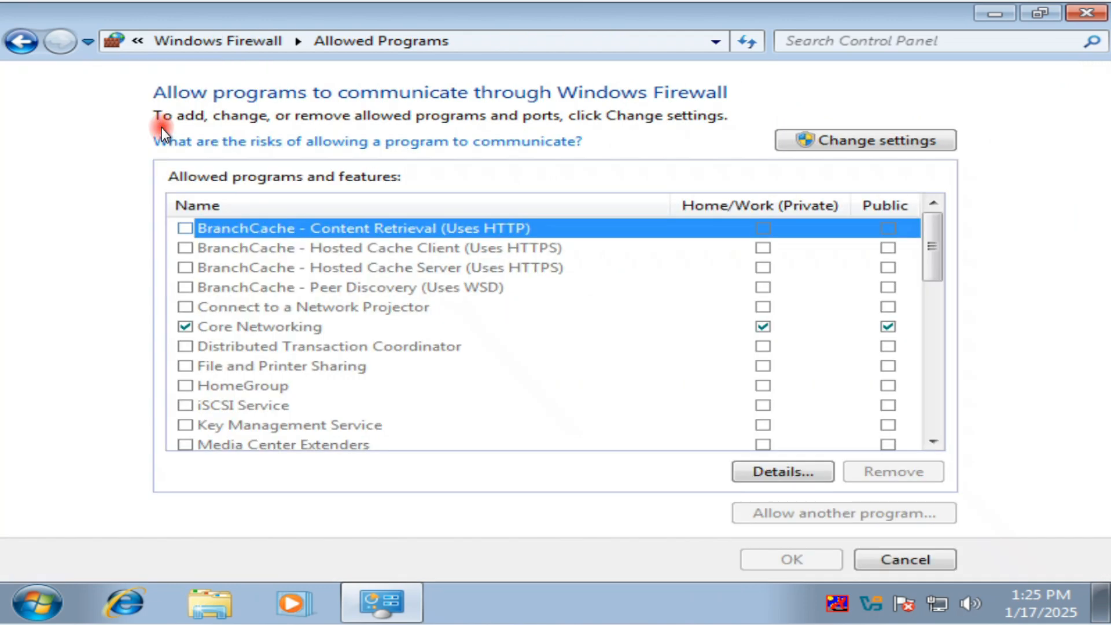
# Allow Remote Desktop through the firewall on both Home/Work (Private) and Public networks, save the change and close the window
pyautogui.press('r')
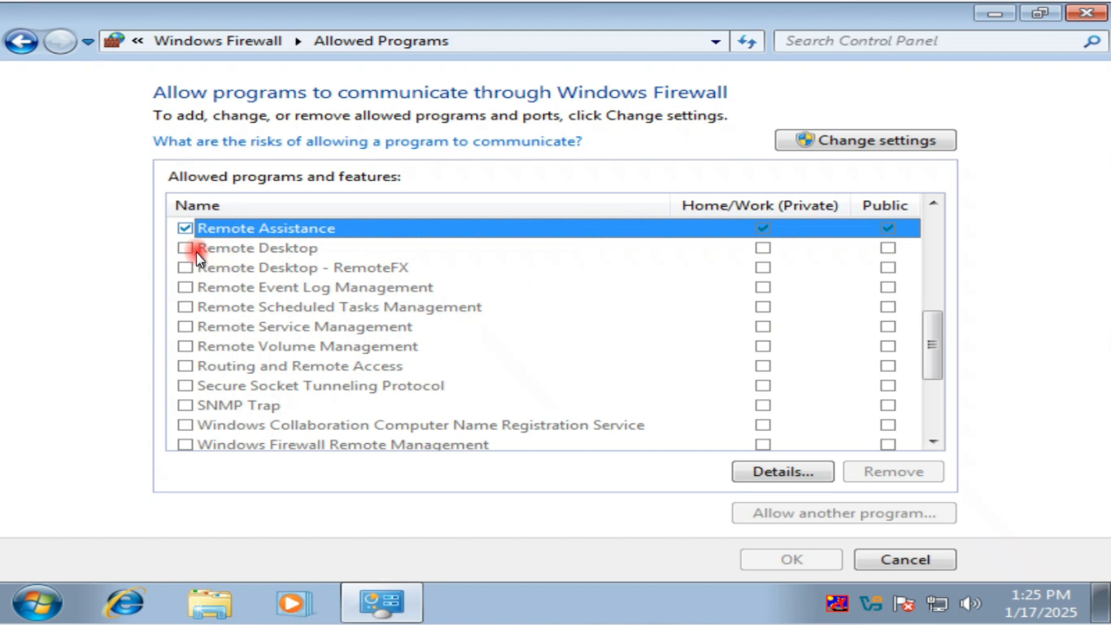
pyautogui.click(230, 249)
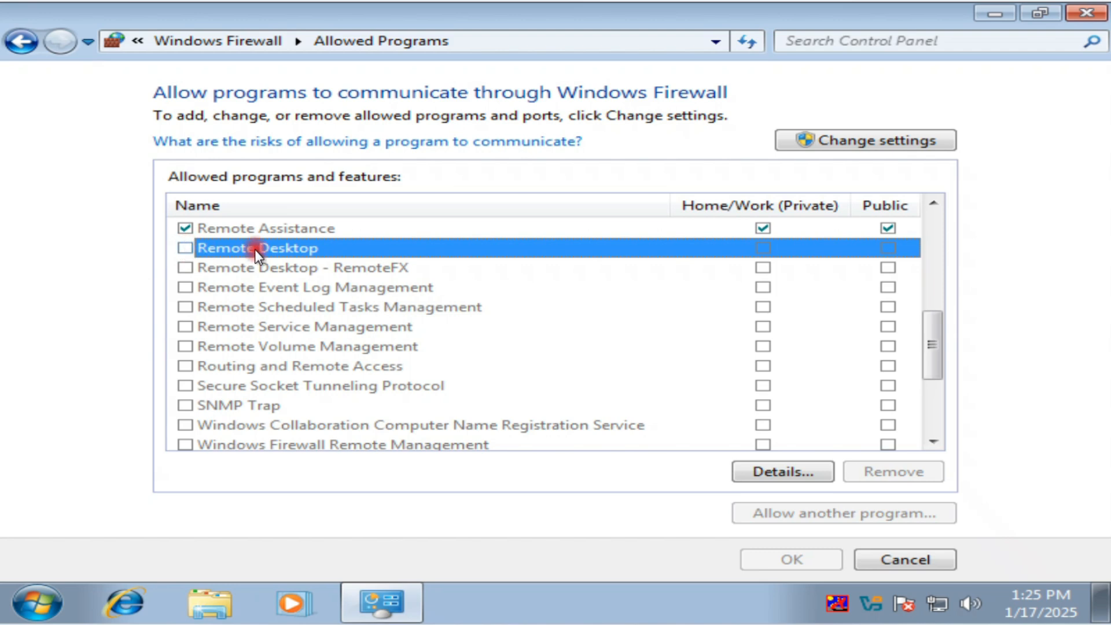
pyautogui.click(876, 144)
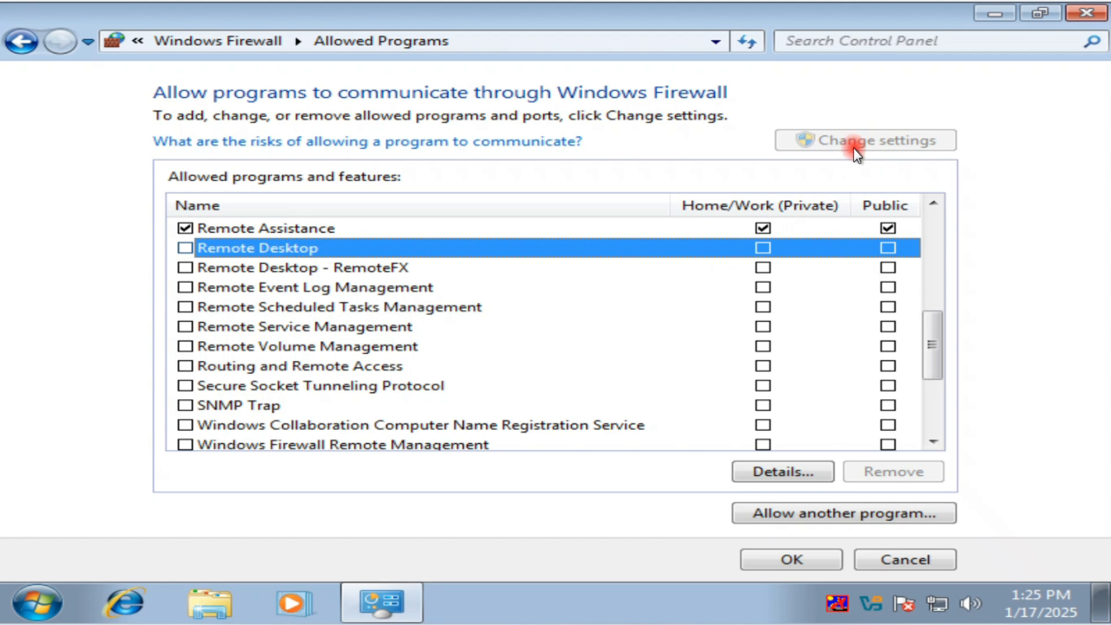
pyautogui.click(186, 248)
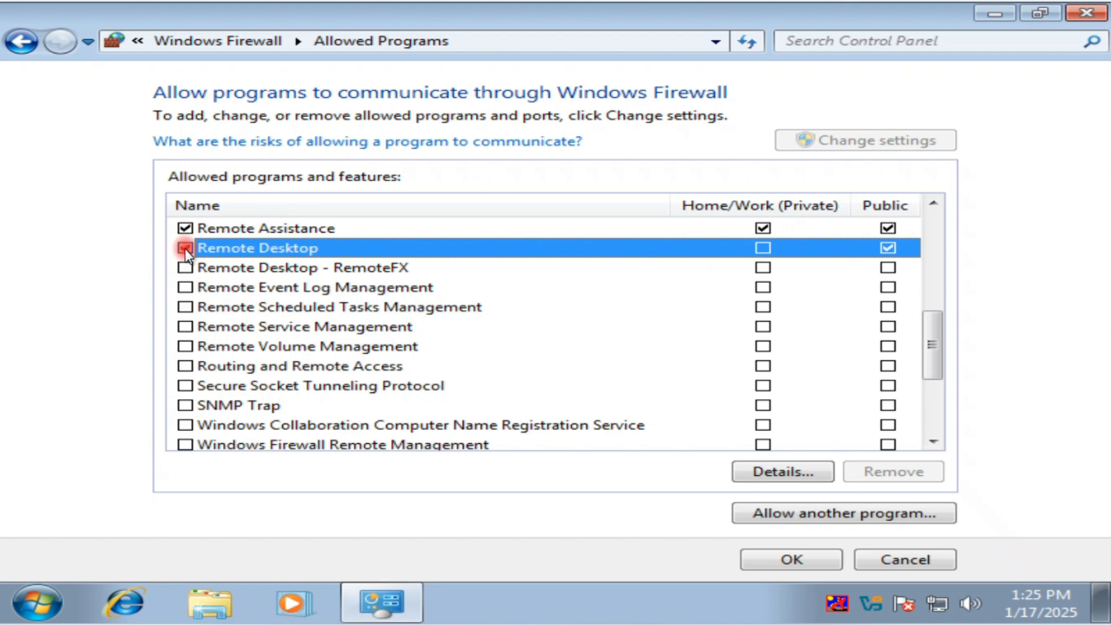
pyautogui.click(765, 249)
pyautogui.click(888, 248)
pyautogui.click(889, 249)
pyautogui.click(707, 285)
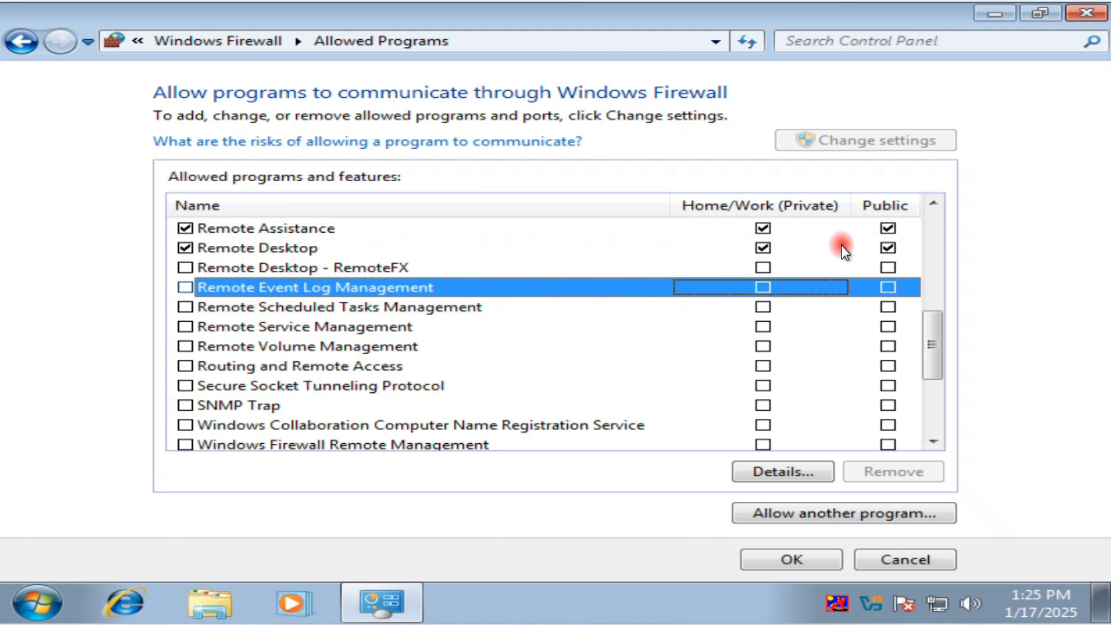
pyautogui.click(266, 248)
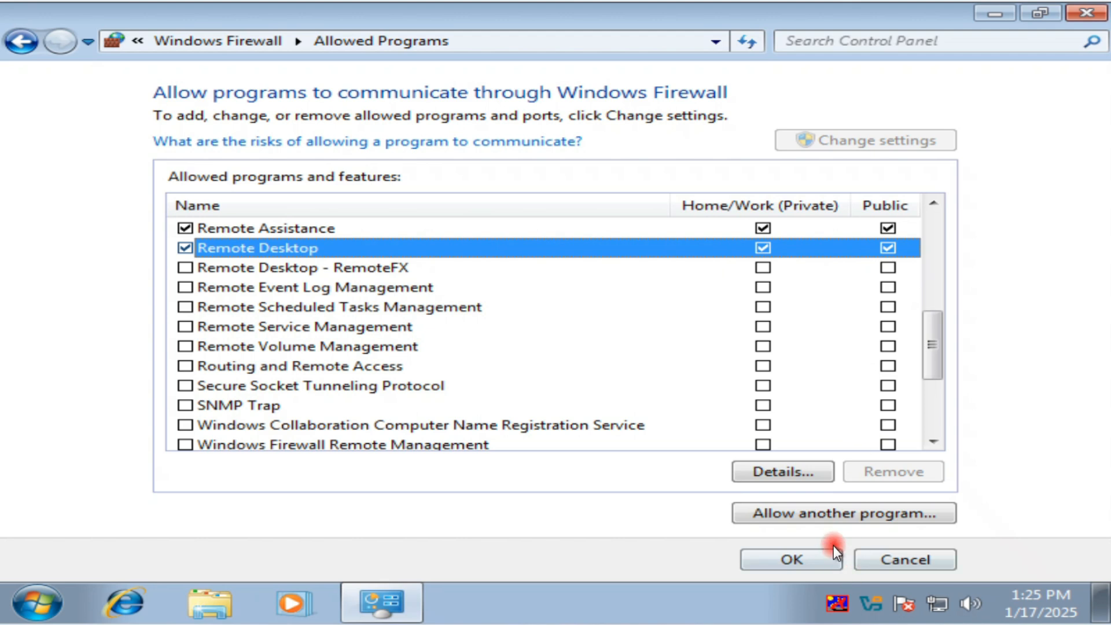
pyautogui.click(792, 560)
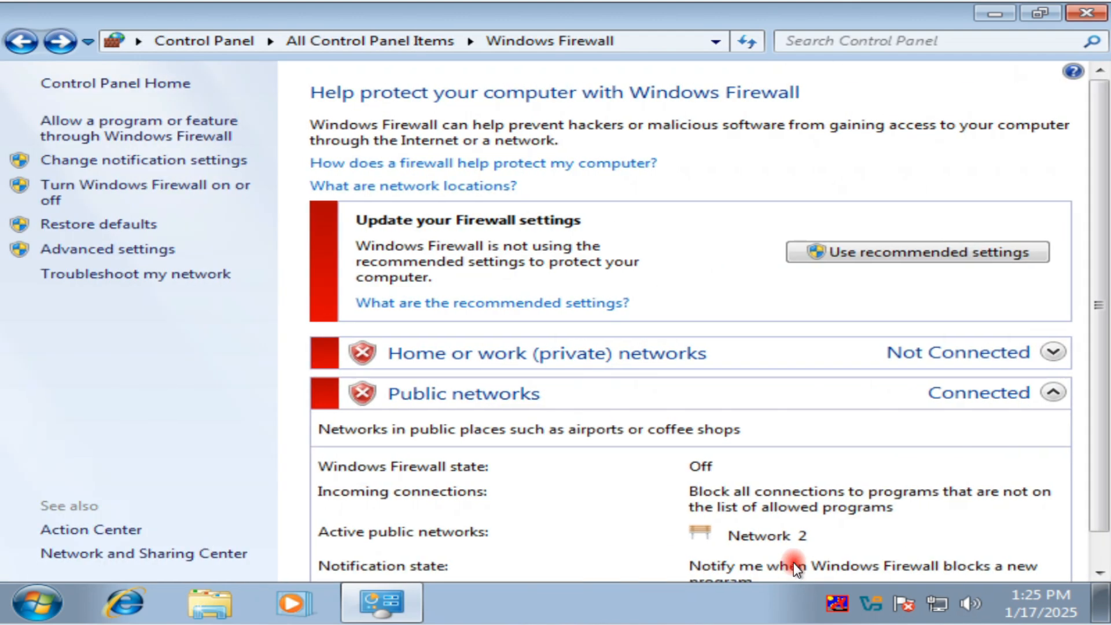
pyautogui.click(1079, 12)
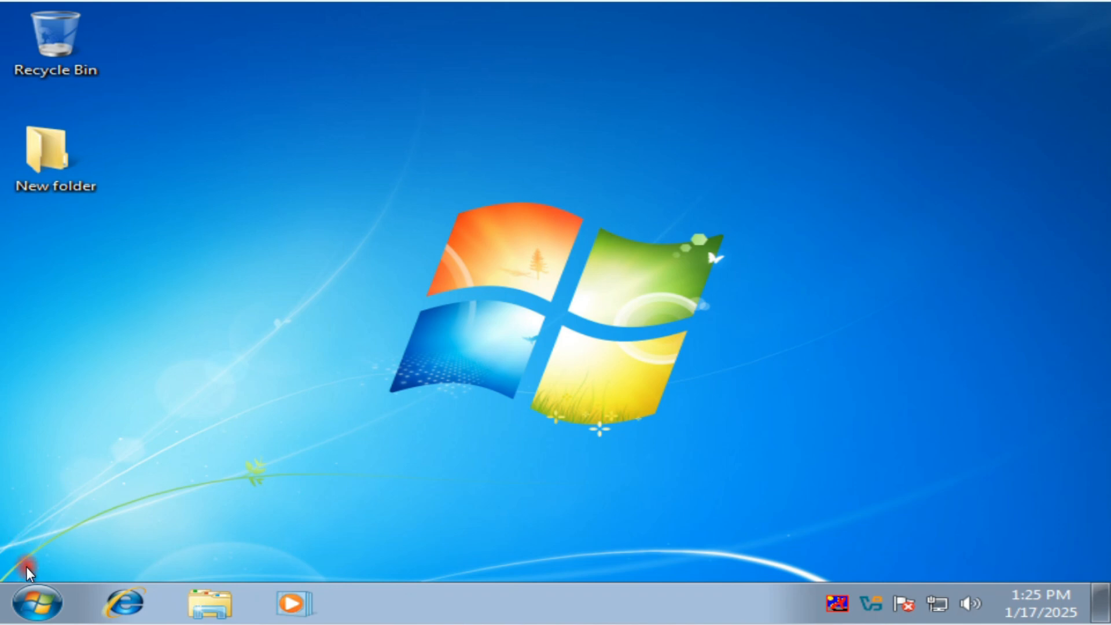
# Launch the Local Group Policy Editor by running gpedit.msc from the Run dialog
pyautogui.rightClick(33, 595)
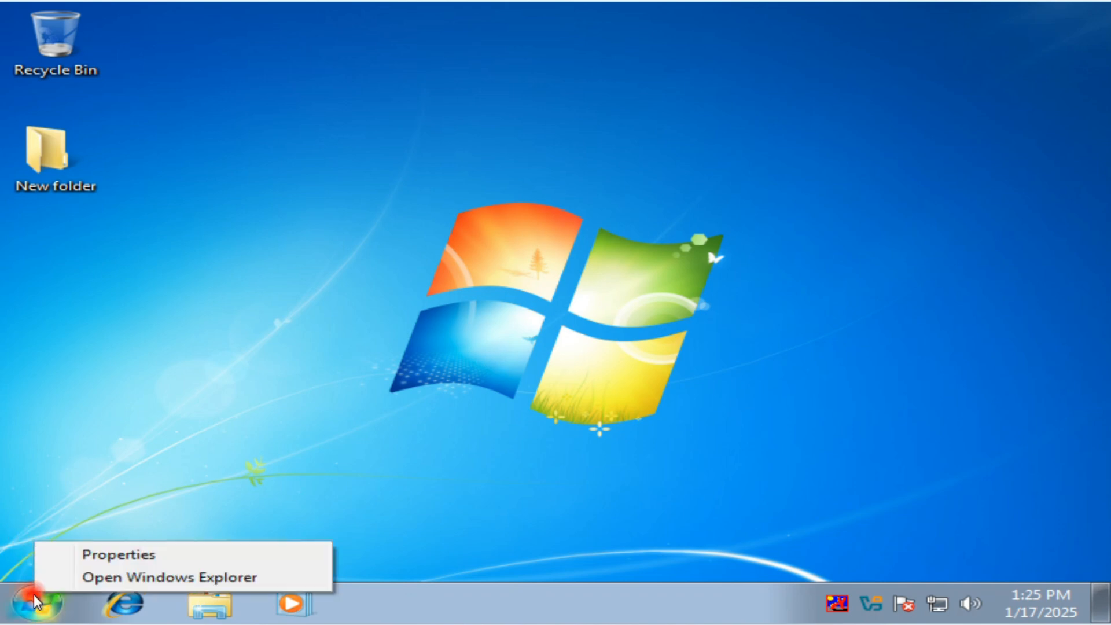
pyautogui.click(34, 595)
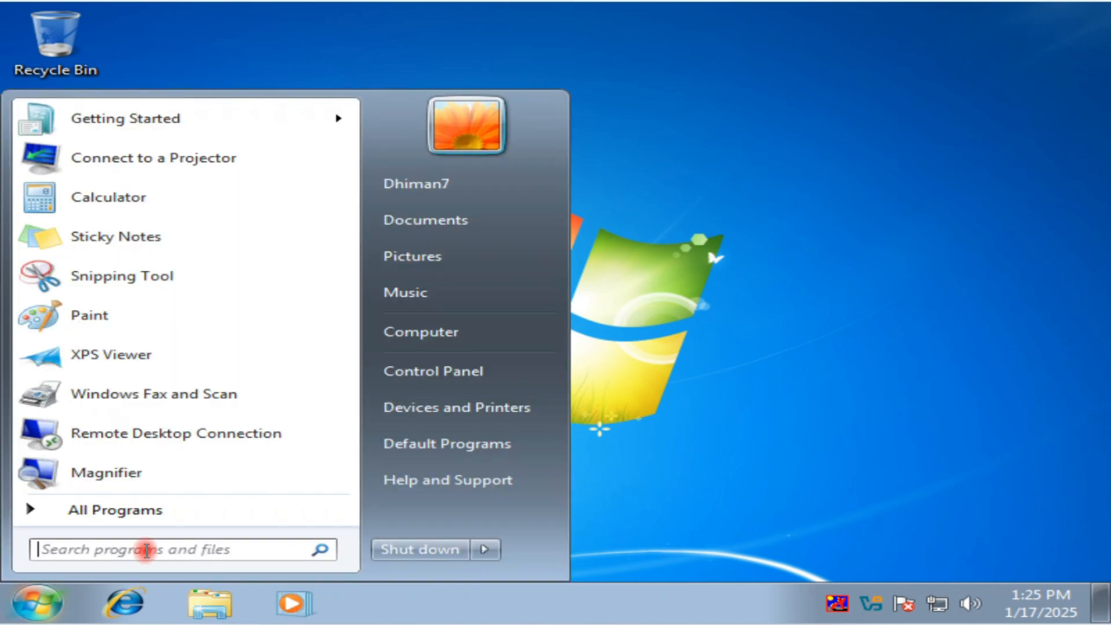
pyautogui.write('run')
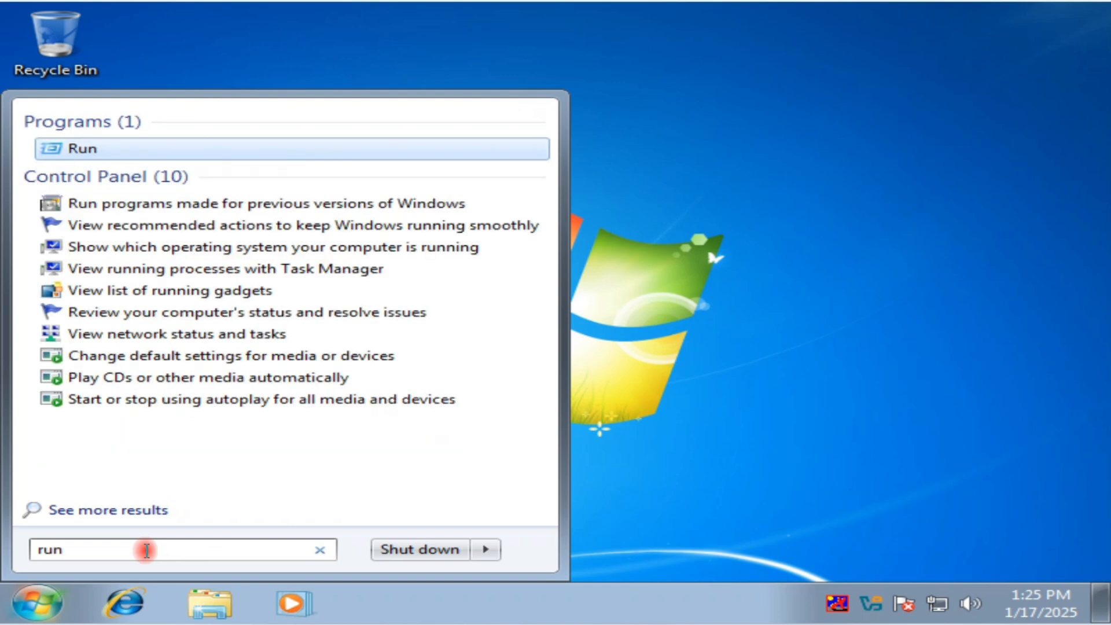
pyautogui.click(85, 151)
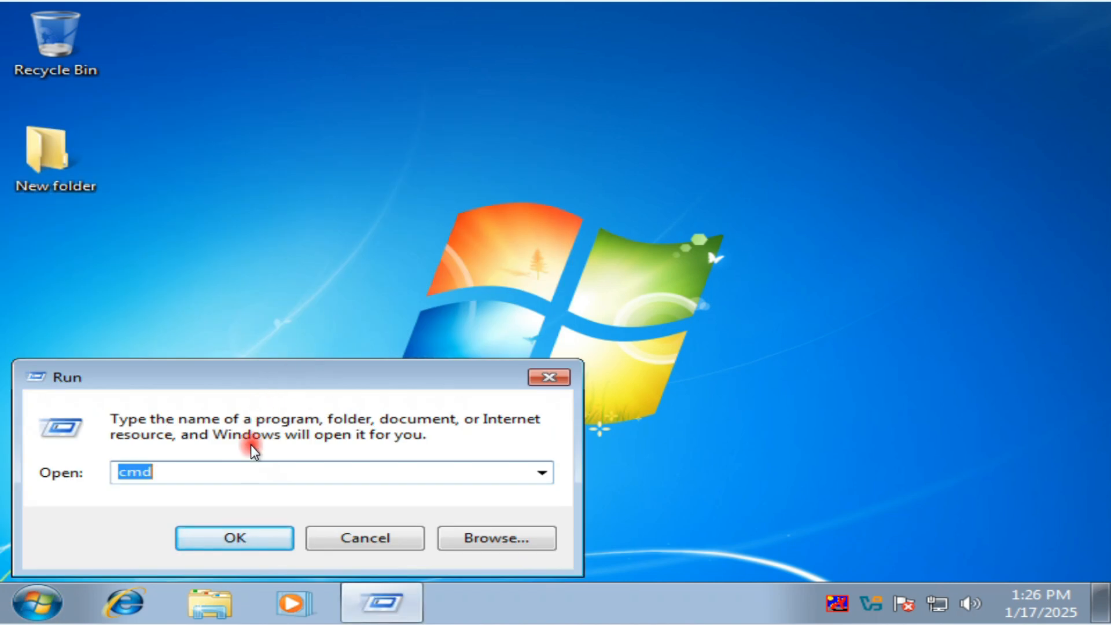
pyautogui.write('g')
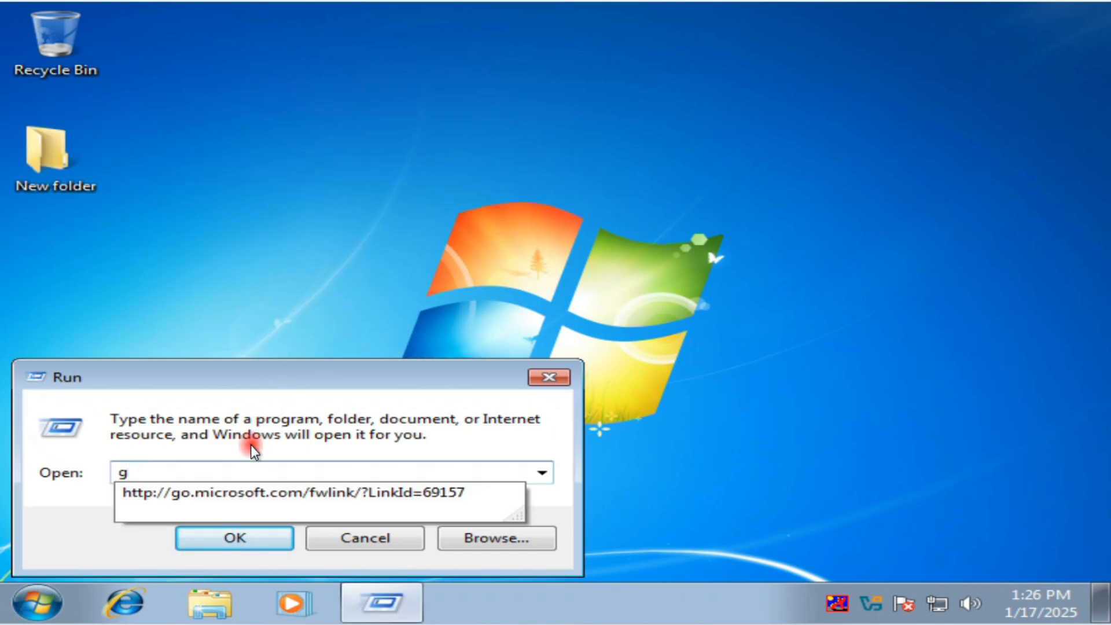
pyautogui.write('pedit.')
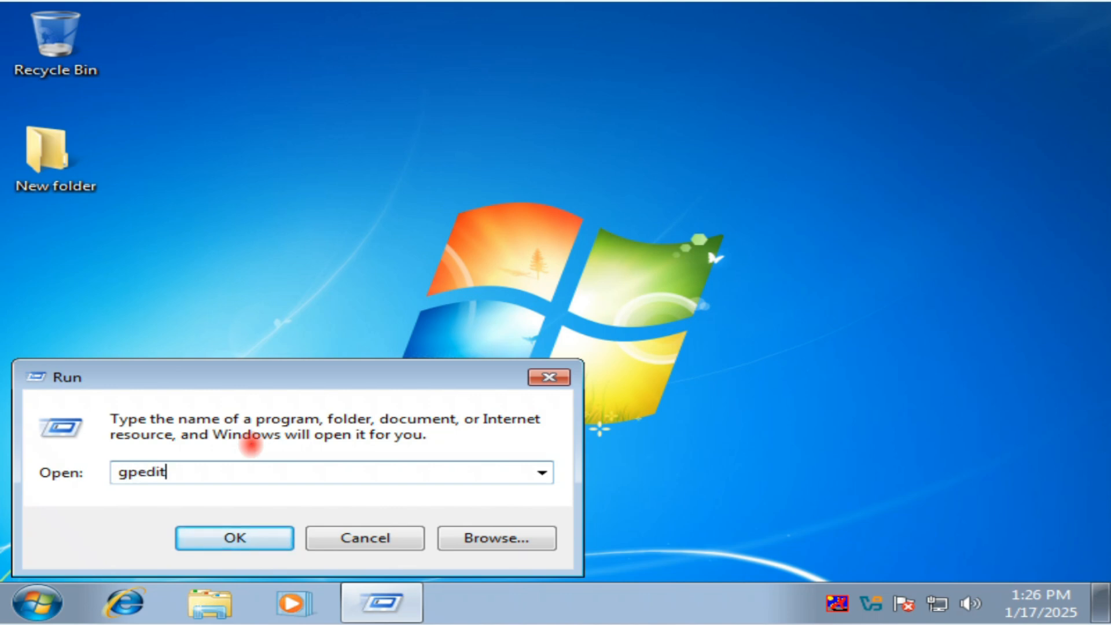
pyautogui.write('msc')
pyautogui.click(239, 535)
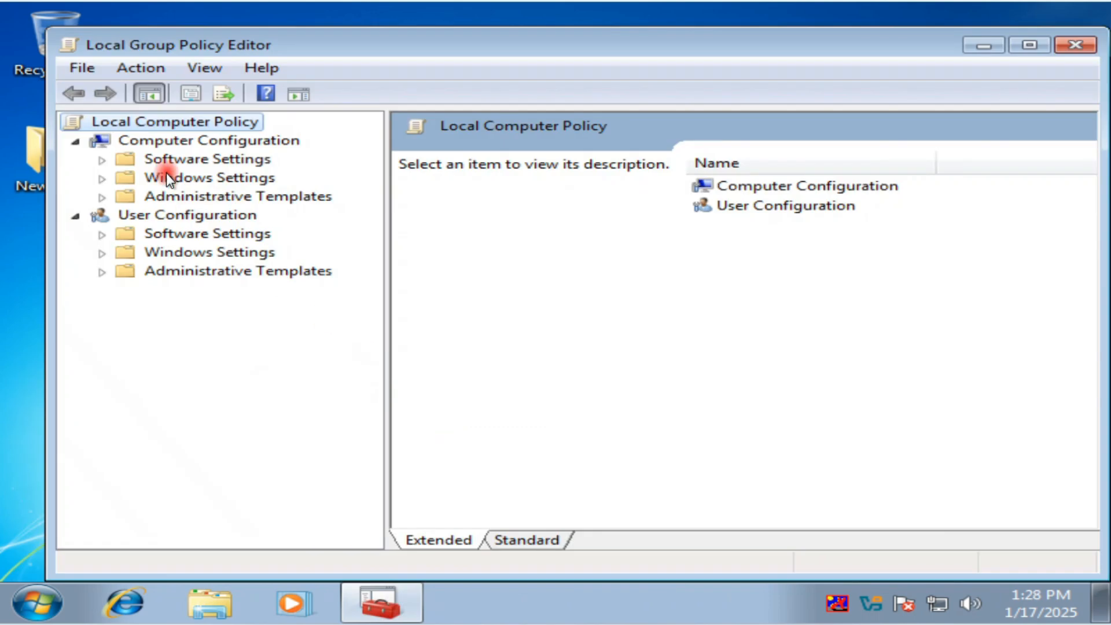
# Under Computer Configuration, expand Administrative Templates and its Windows Components folder
pyautogui.click(166, 145)
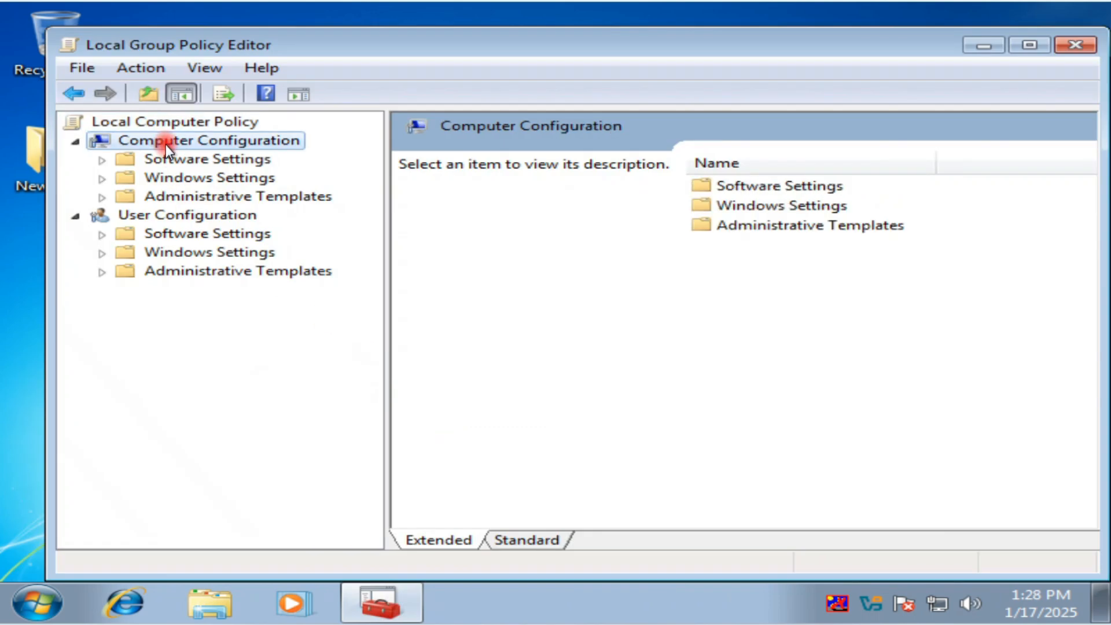
pyautogui.click(100, 198)
pyautogui.click(253, 196)
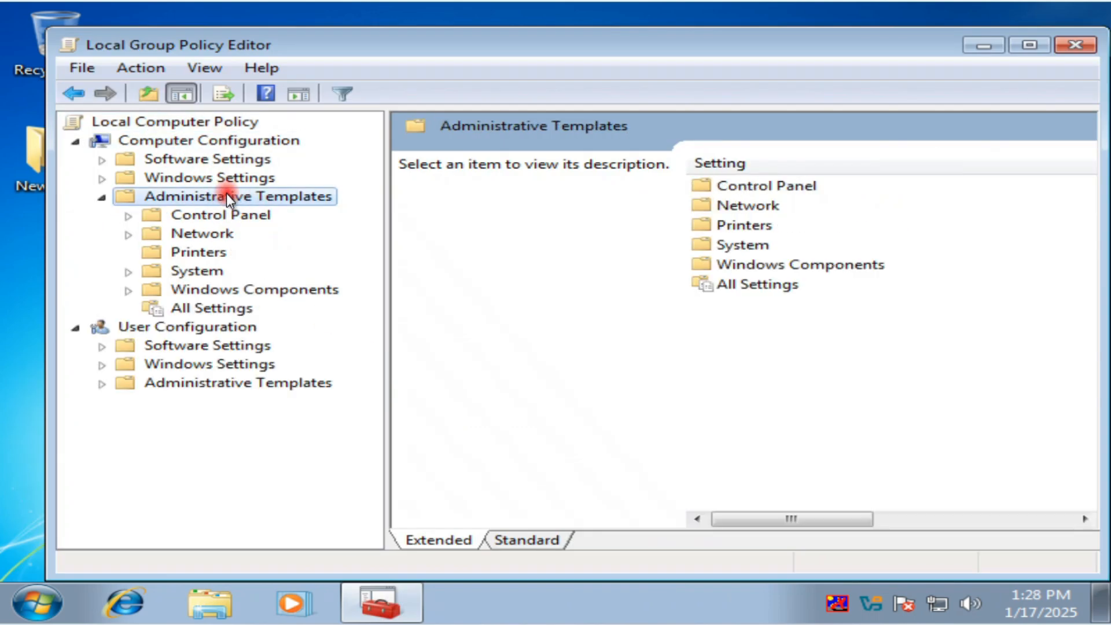
pyautogui.click(126, 291)
pyautogui.click(242, 123)
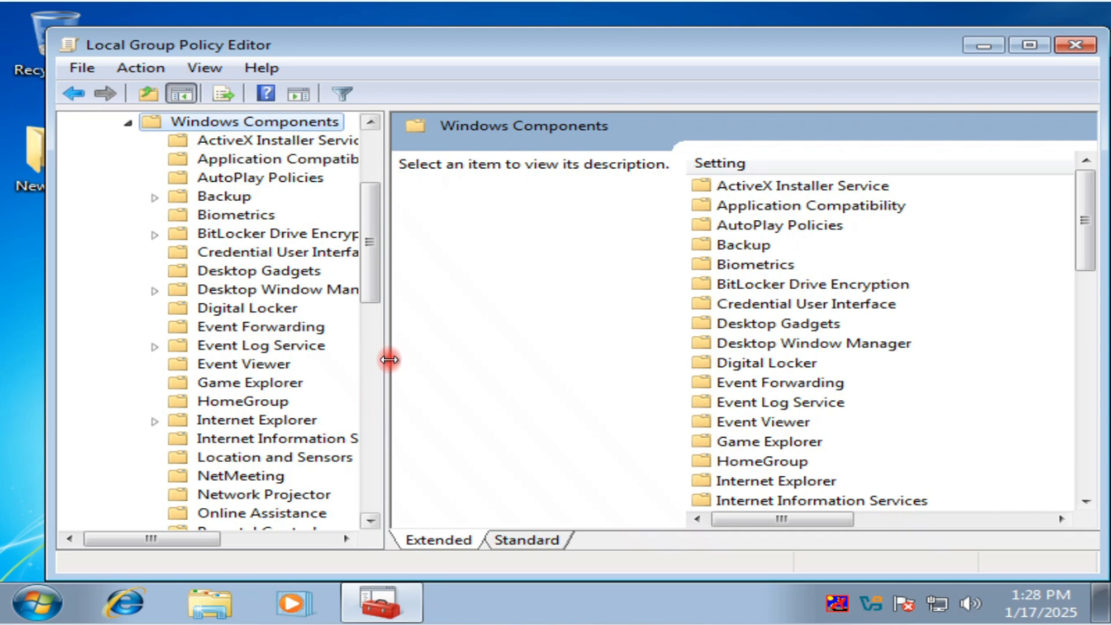
# Under Windows Components, expand Remote Desktop Services and Remote Desktop Session Host, and open the Connections folder
pyautogui.moveTo(384, 355); pyautogui.dragTo(489, 367)
pyautogui.click(259, 371)
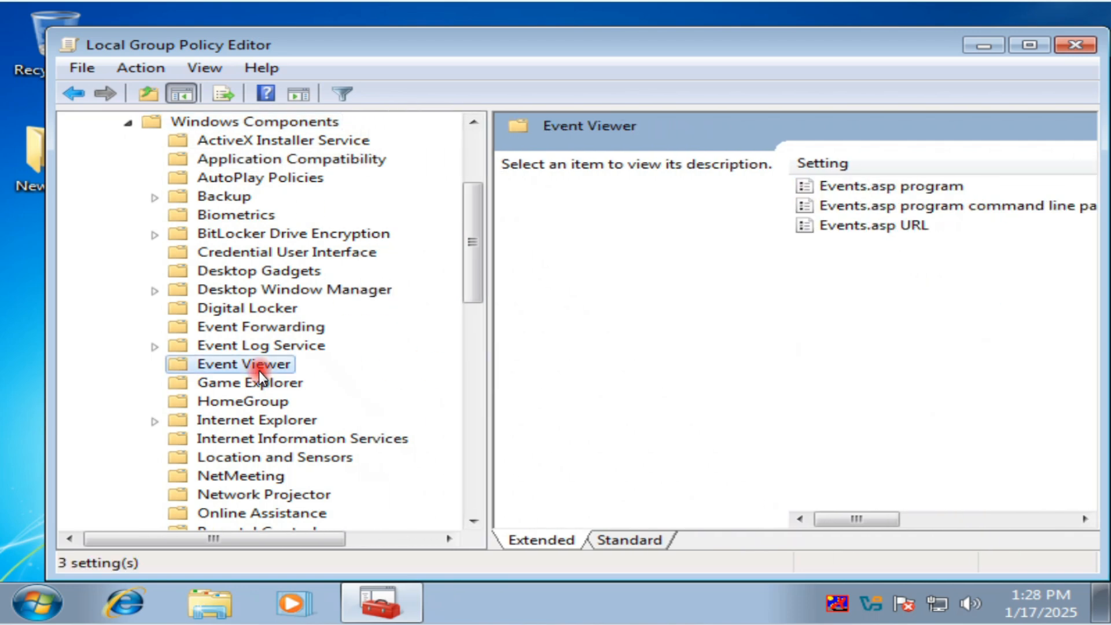
pyautogui.press('r')
pyautogui.scroll(-4, 266, 400)
pyautogui.moveTo(470, 319); pyautogui.dragTo(431, 344)
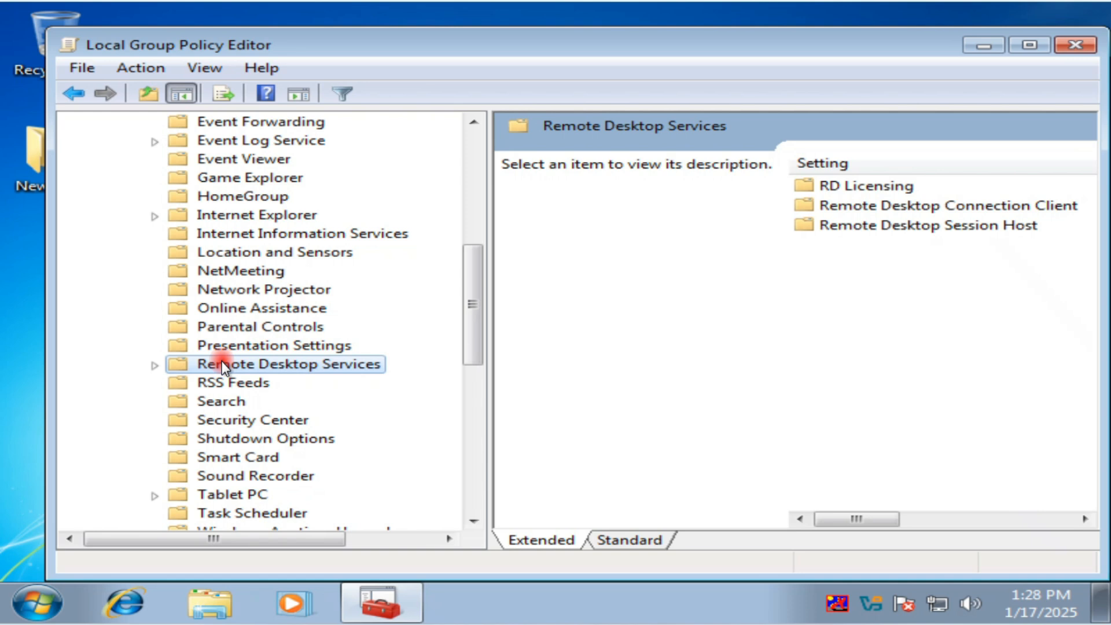
pyautogui.click(151, 365)
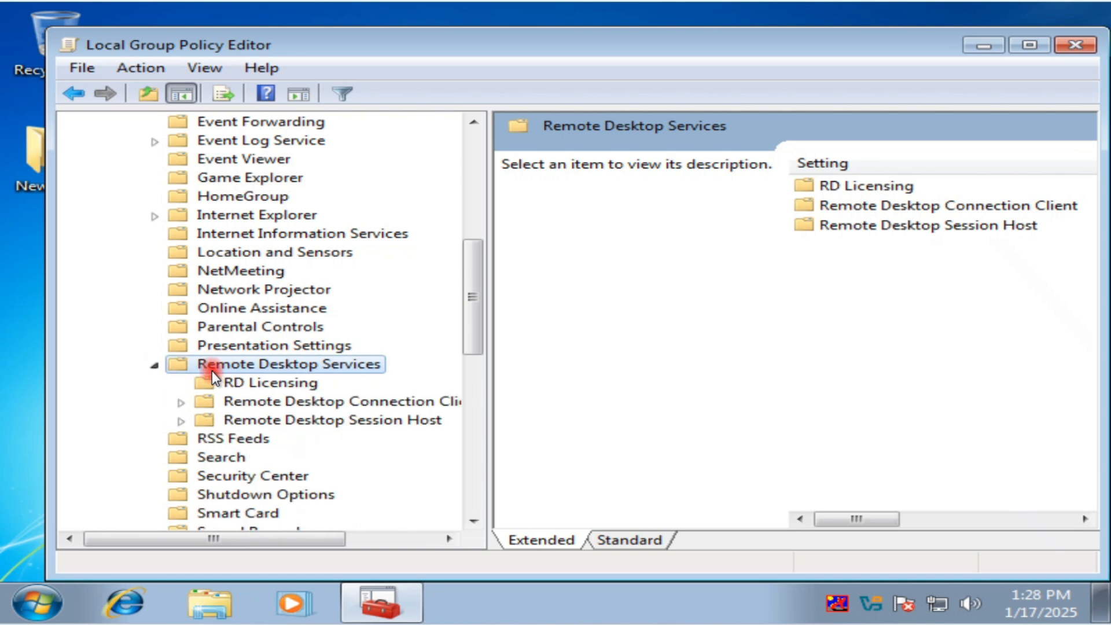
pyautogui.click(182, 420)
pyautogui.moveTo(492, 381); pyautogui.dragTo(539, 380)
pyautogui.click(299, 343)
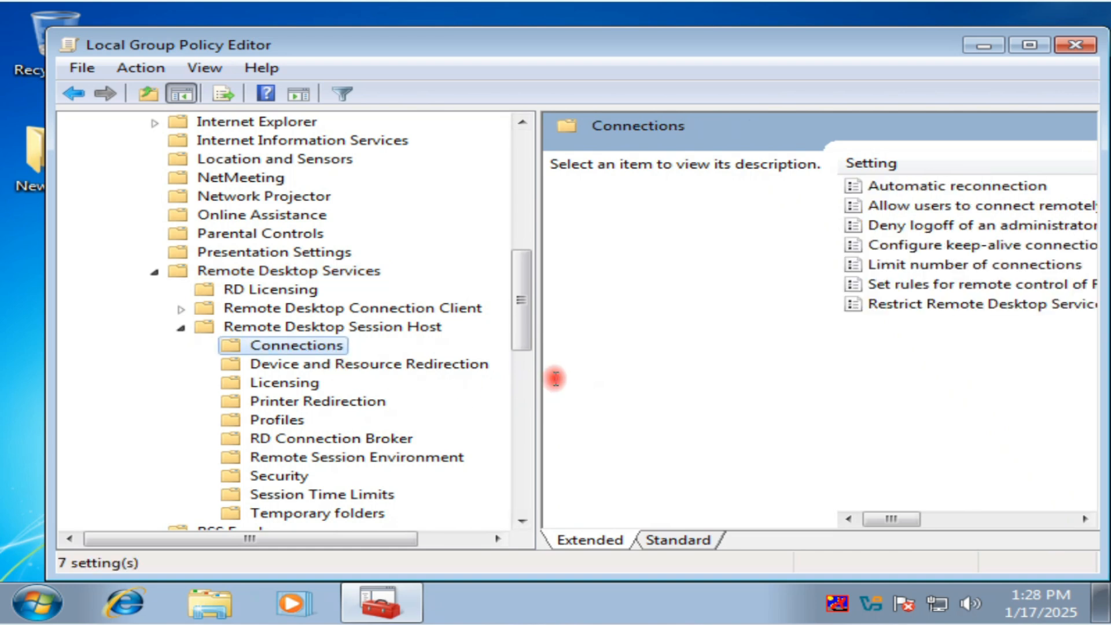
# Widen the Connections settings list and open the "Limit number of connections" policy for editing
pyautogui.moveTo(537, 380); pyautogui.dragTo(426, 366)
pyautogui.moveTo(812, 516); pyautogui.dragTo(777, 513)
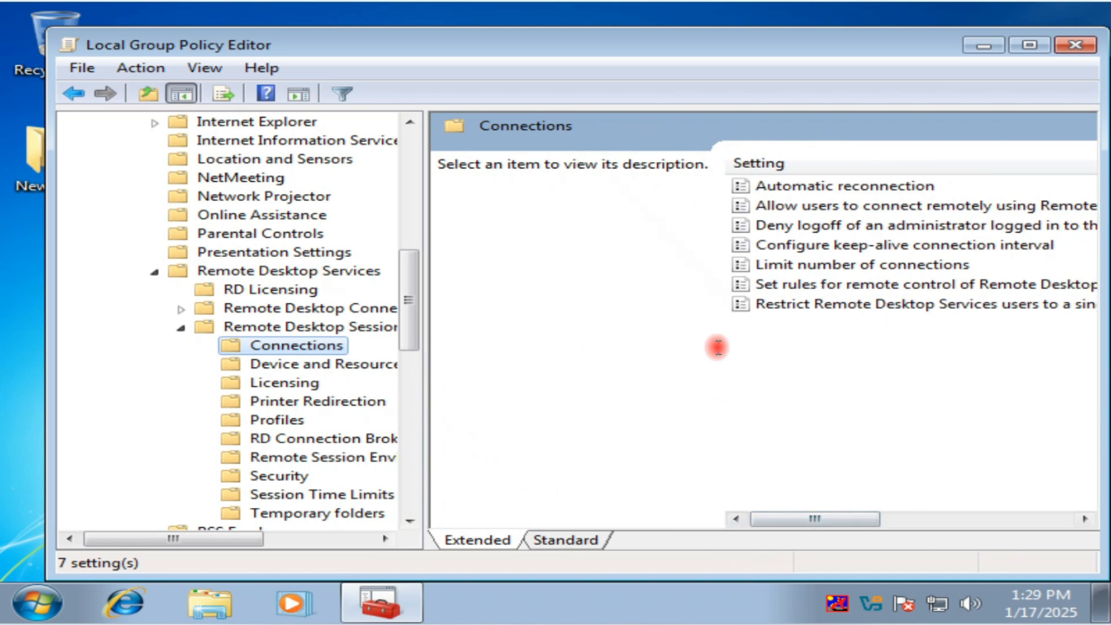
pyautogui.moveTo(425, 298); pyautogui.dragTo(314, 292)
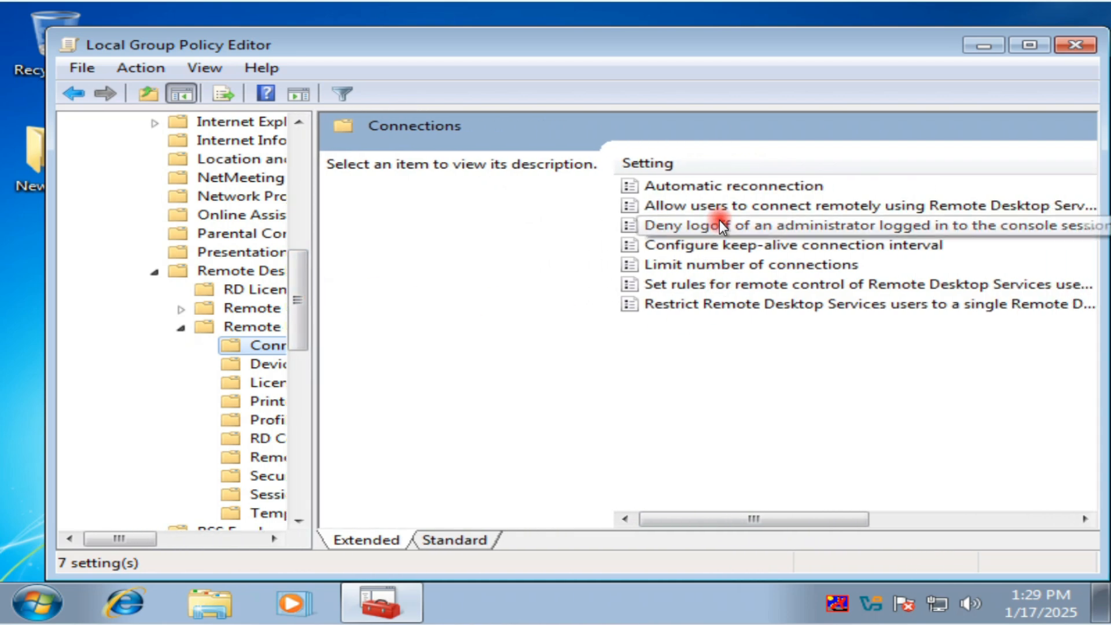
pyautogui.click(748, 265)
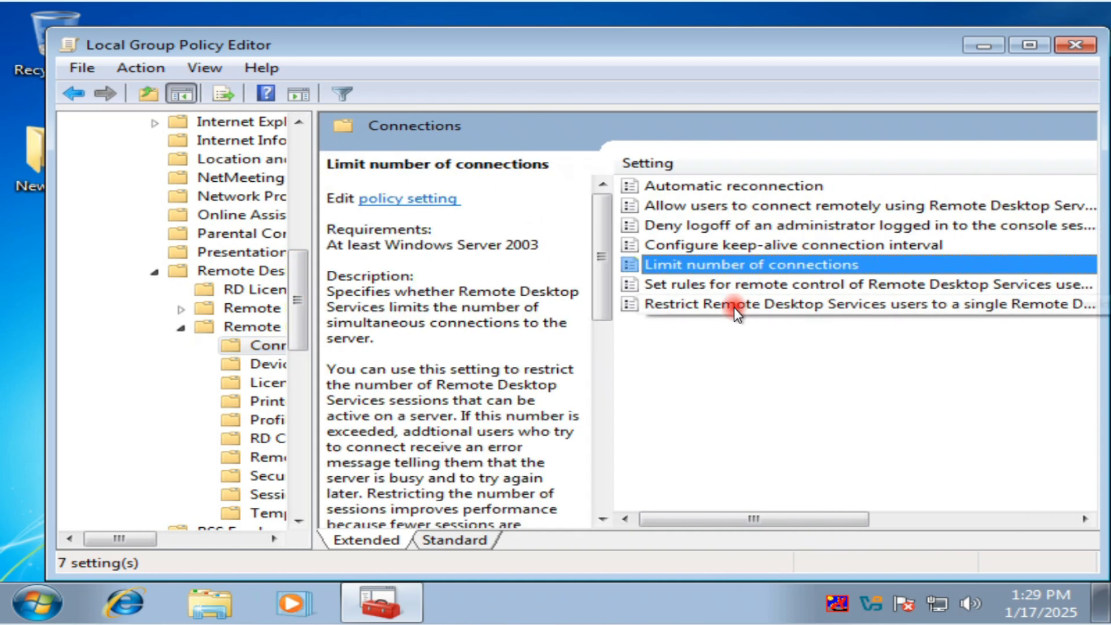
pyautogui.click(733, 307)
pyautogui.click(718, 262)
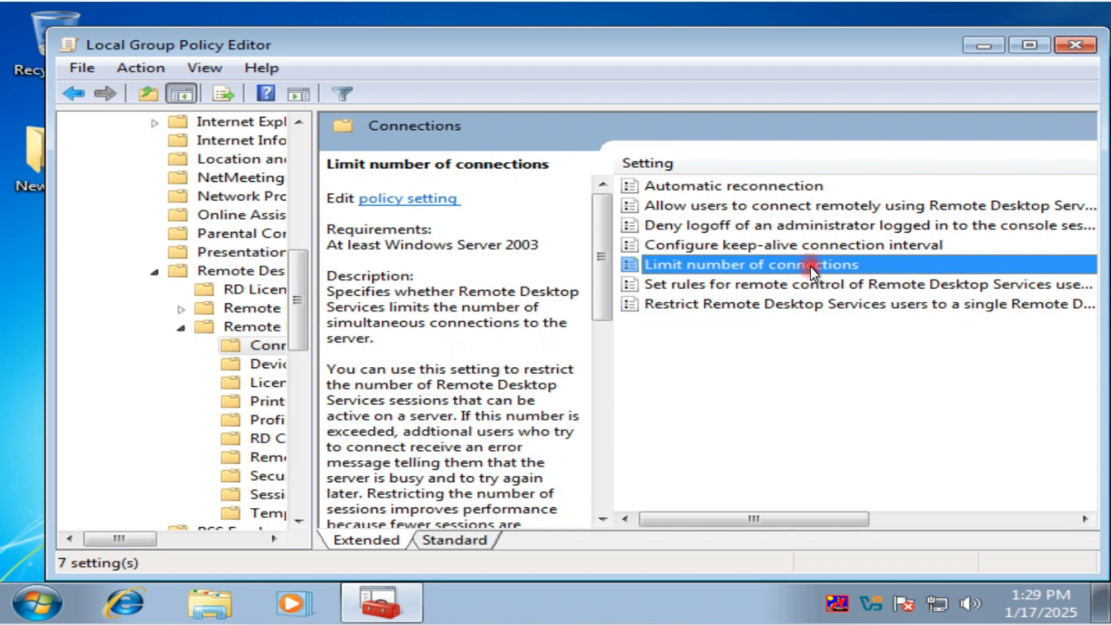
pyautogui.click(420, 200)
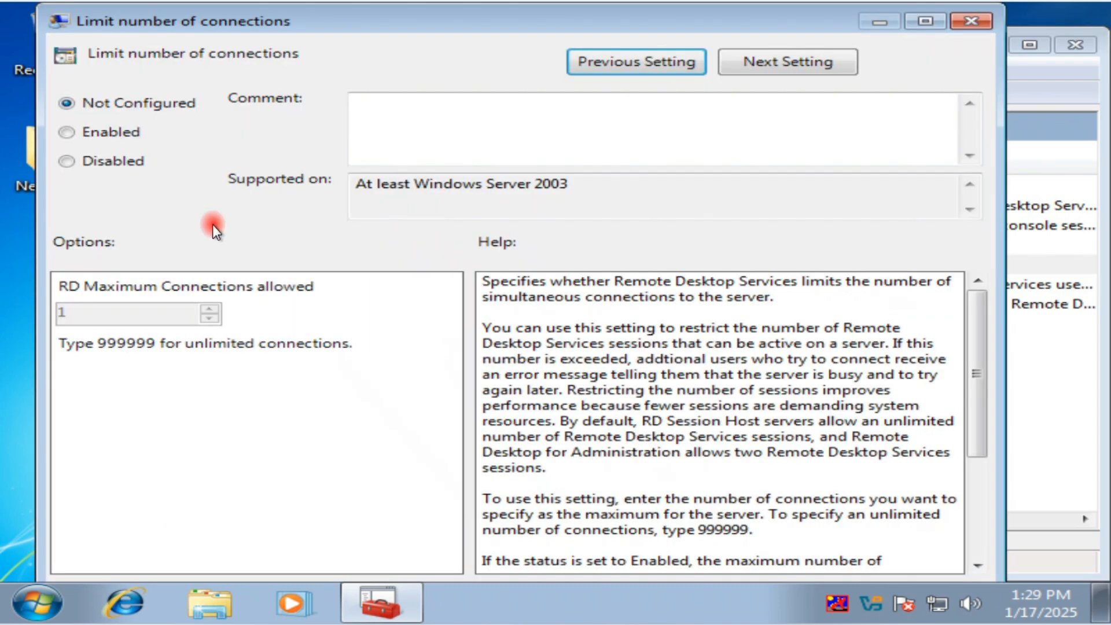
# Enable the "Limit number of connections" policy with RD Maximum Connections allowed set to 199997, and apply it
pyautogui.click(90, 131)
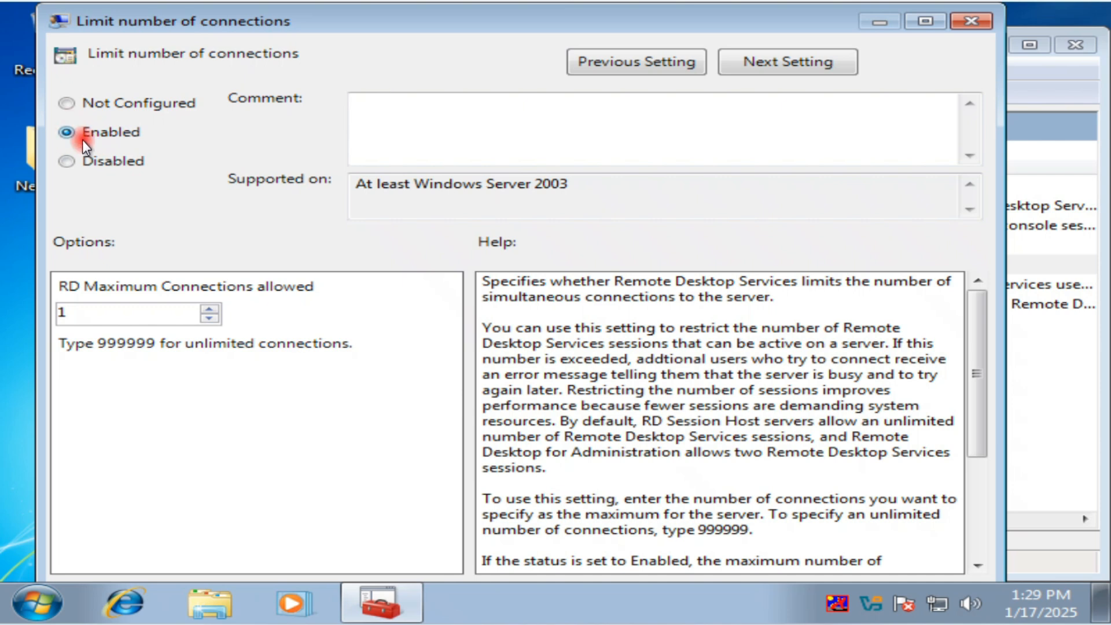
pyautogui.moveTo(63, 312); pyautogui.dragTo(58, 314)
pyautogui.write('200000')
pyautogui.doubleClick(82, 311)
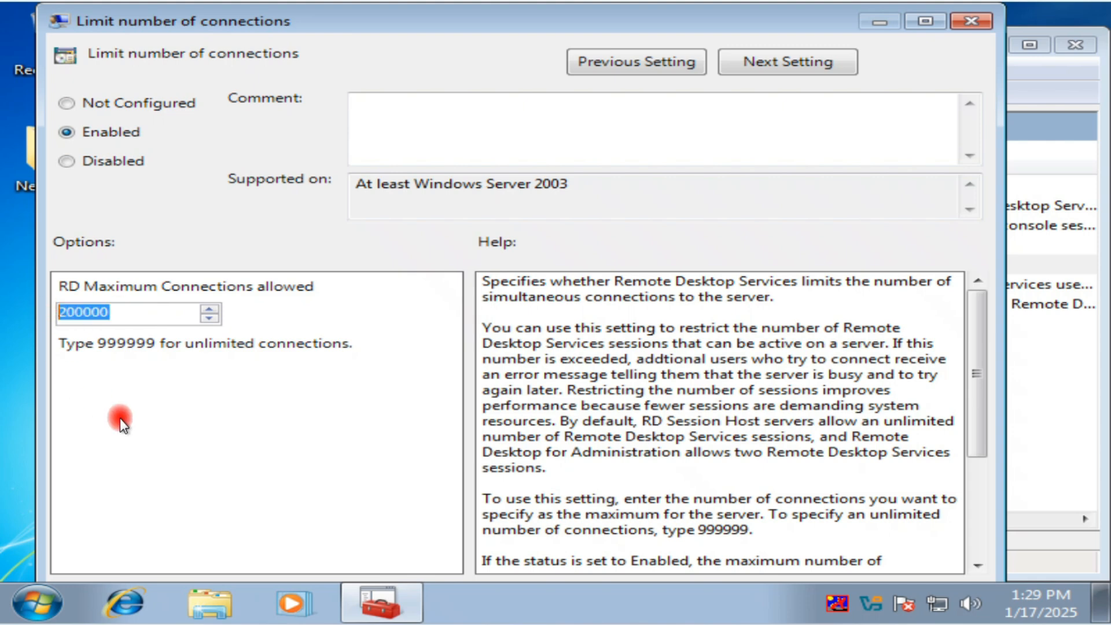
pyautogui.moveTo(980, 355); pyautogui.dragTo(975, 524)
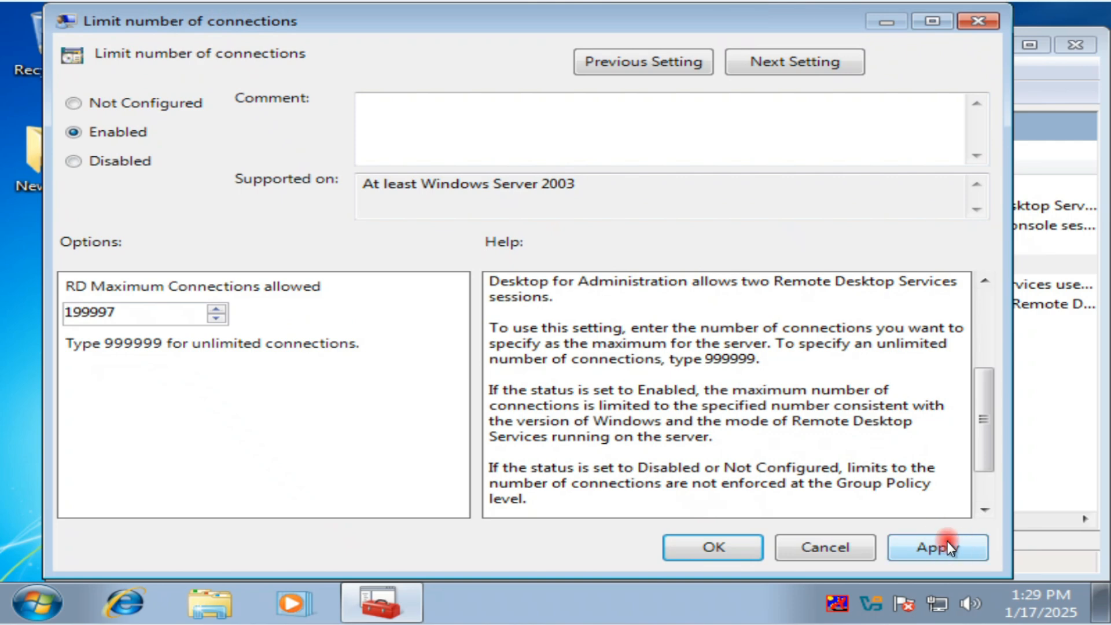
pyautogui.click(947, 541)
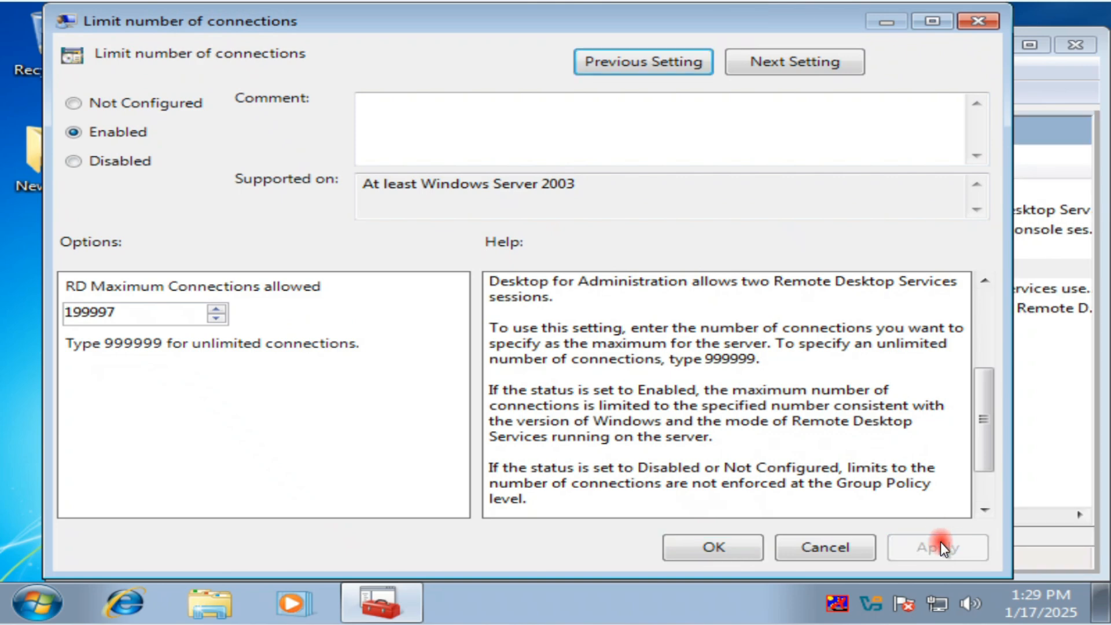
pyautogui.click(712, 549)
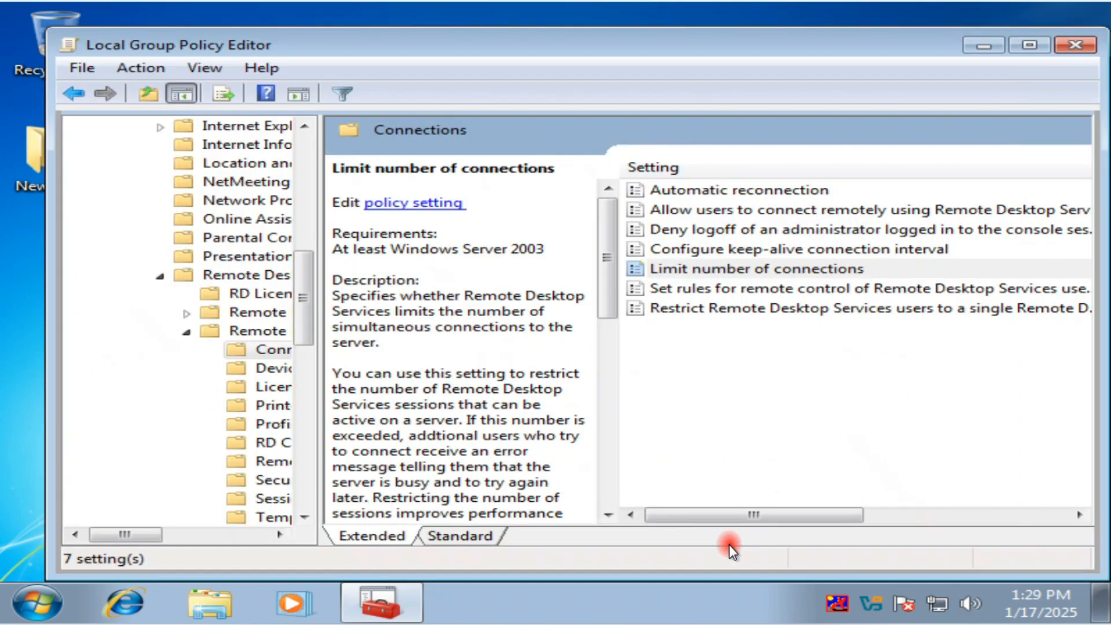
# Set the "Restrict Remote Desktop Services users to a single Remote Desktop Services session" policy to Disabled and apply it
pyautogui.click(721, 267)
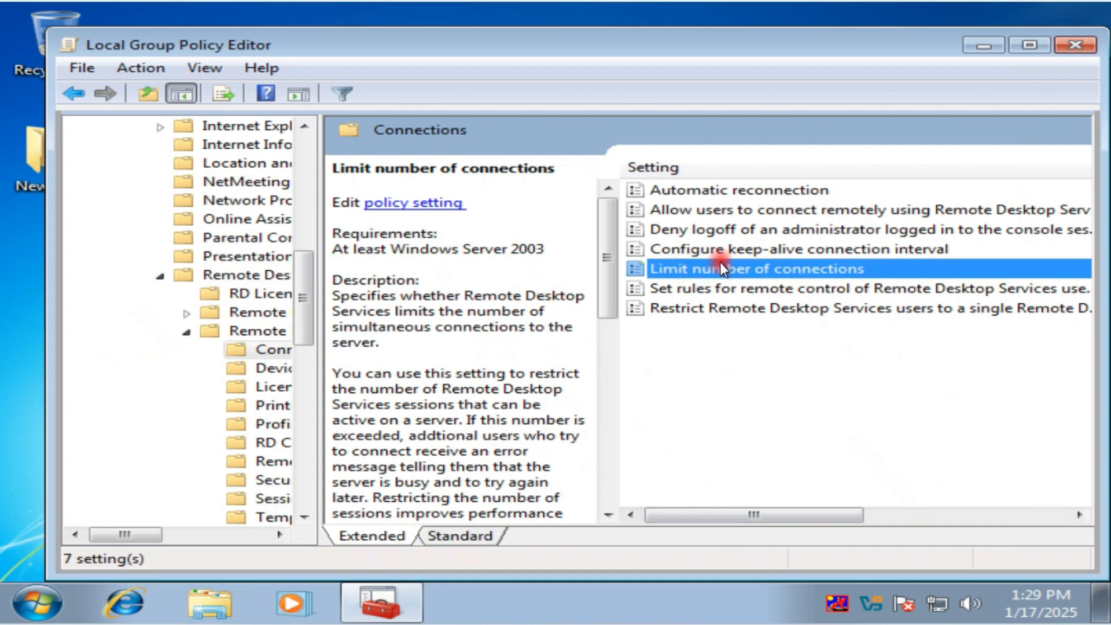
pyautogui.click(696, 312)
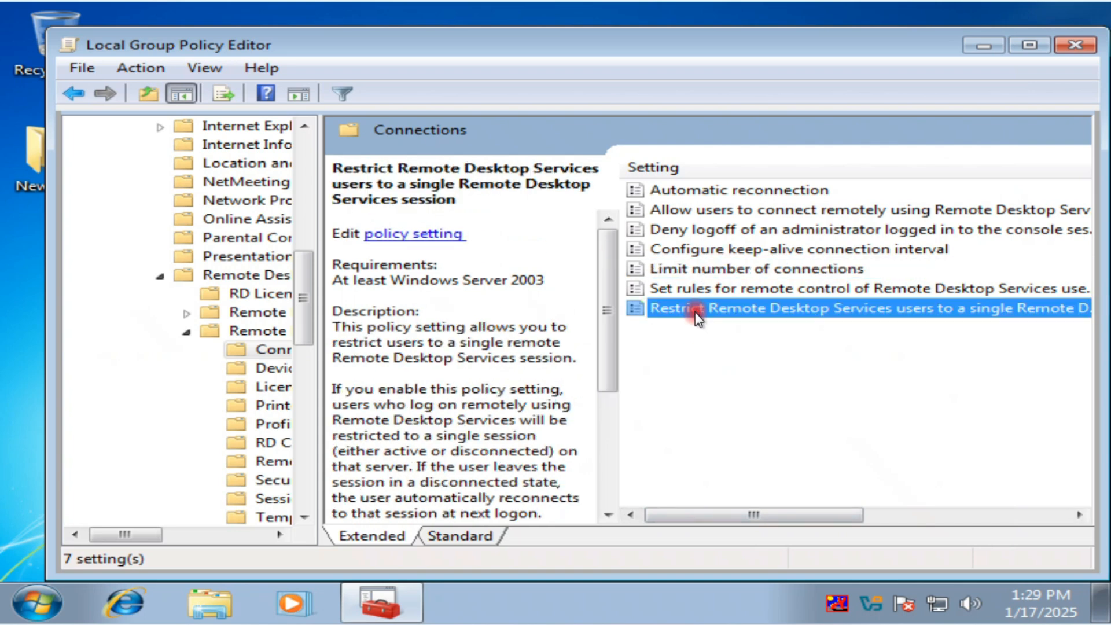
pyautogui.rightClick(695, 311)
pyautogui.click(744, 322)
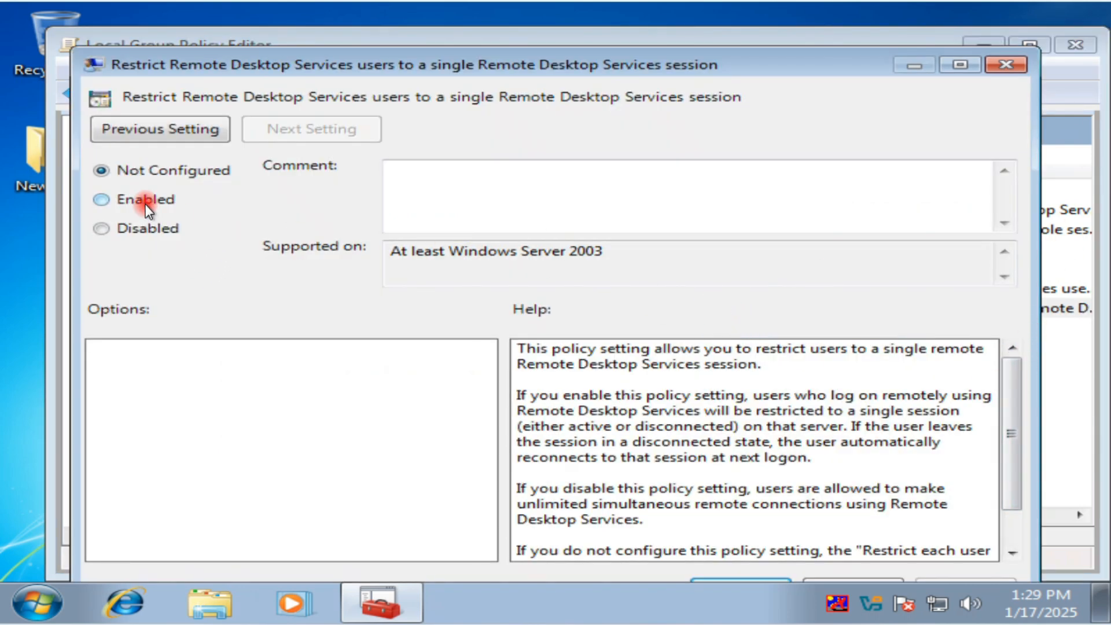
pyautogui.click(139, 227)
pyautogui.moveTo(437, 70); pyautogui.dragTo(425, 51)
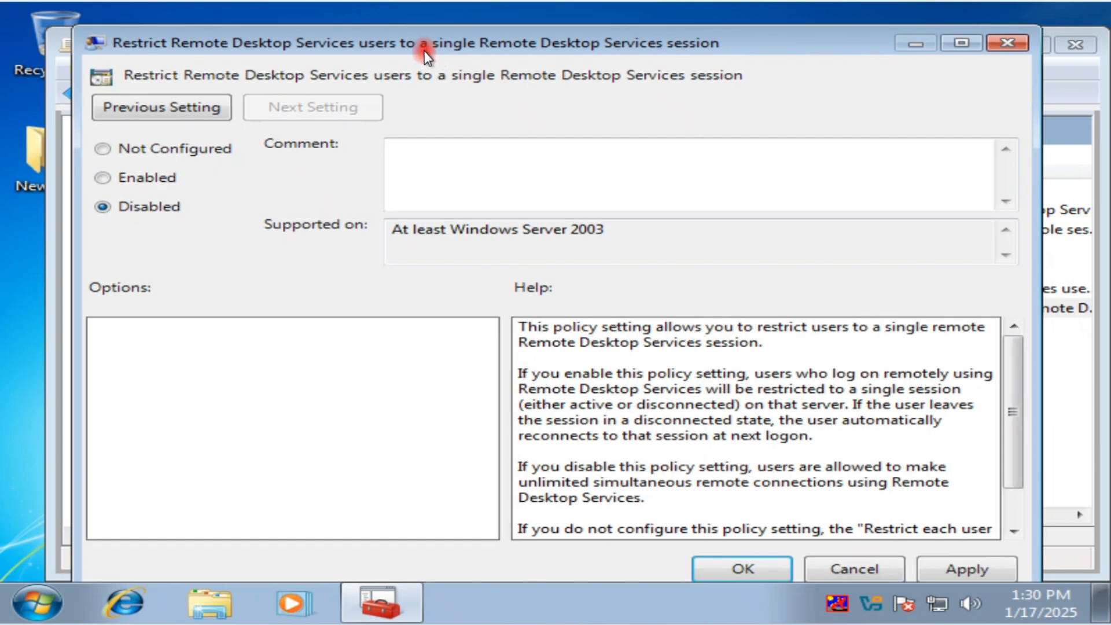
pyautogui.click(954, 567)
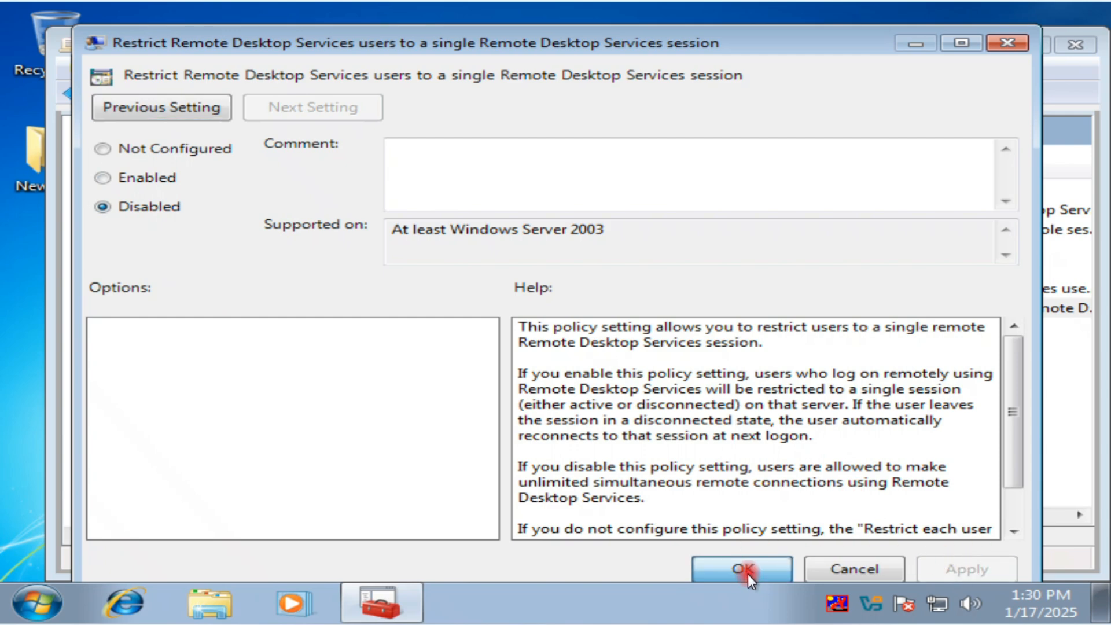
pyautogui.click(744, 569)
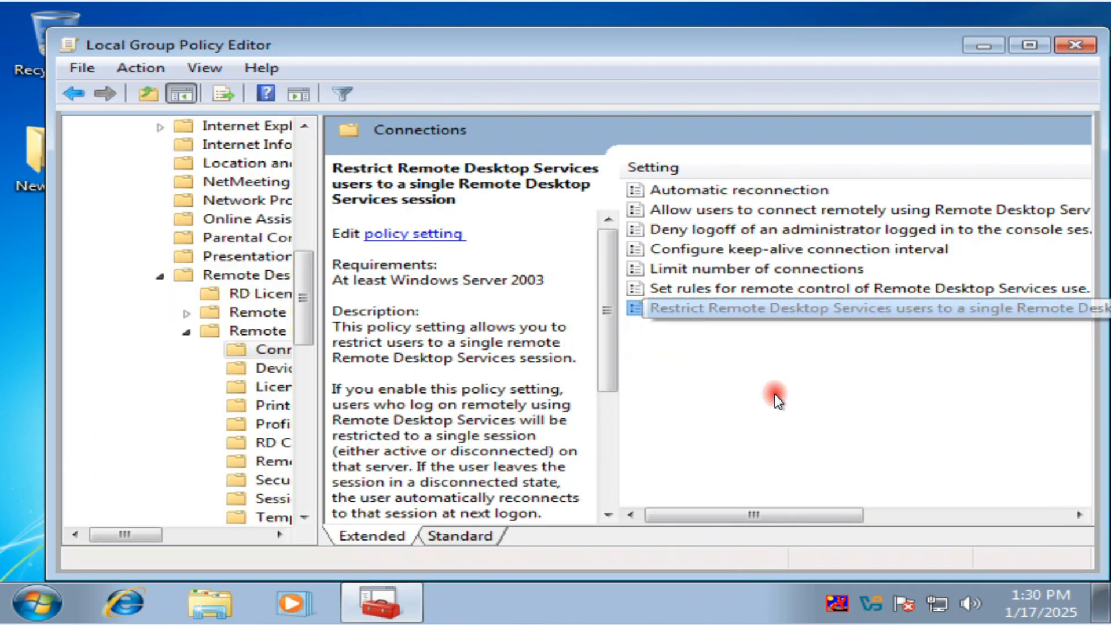
# Check the State of the two edited Connections policies and close the Local Group Policy Editor
pyautogui.moveTo(748, 515); pyautogui.dragTo(882, 519)
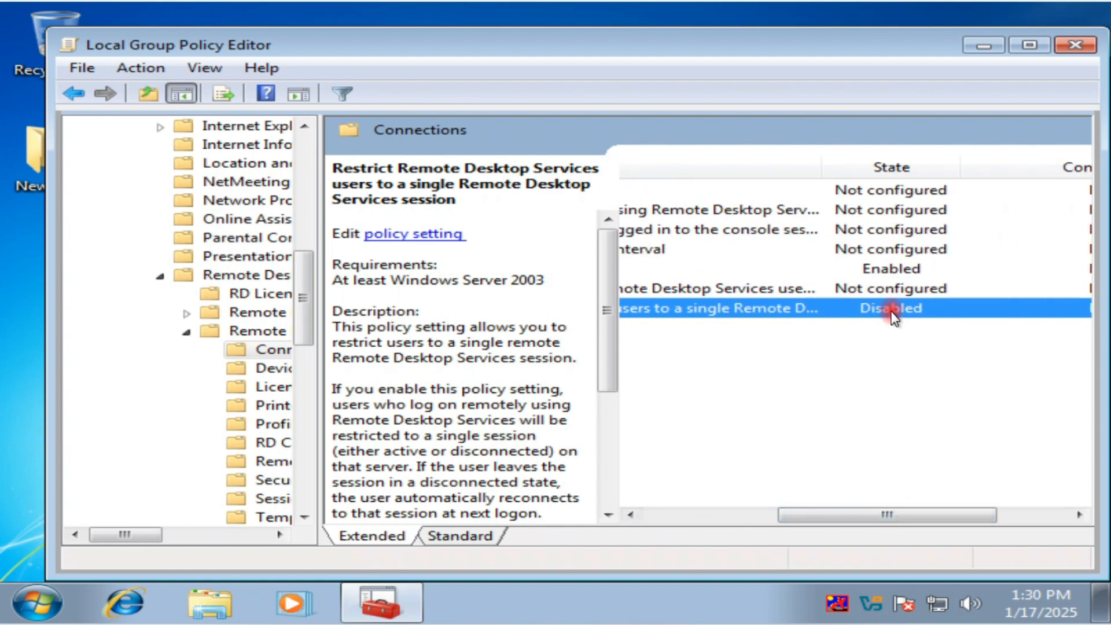
pyautogui.click(891, 268)
pyautogui.moveTo(846, 513); pyautogui.dragTo(604, 515)
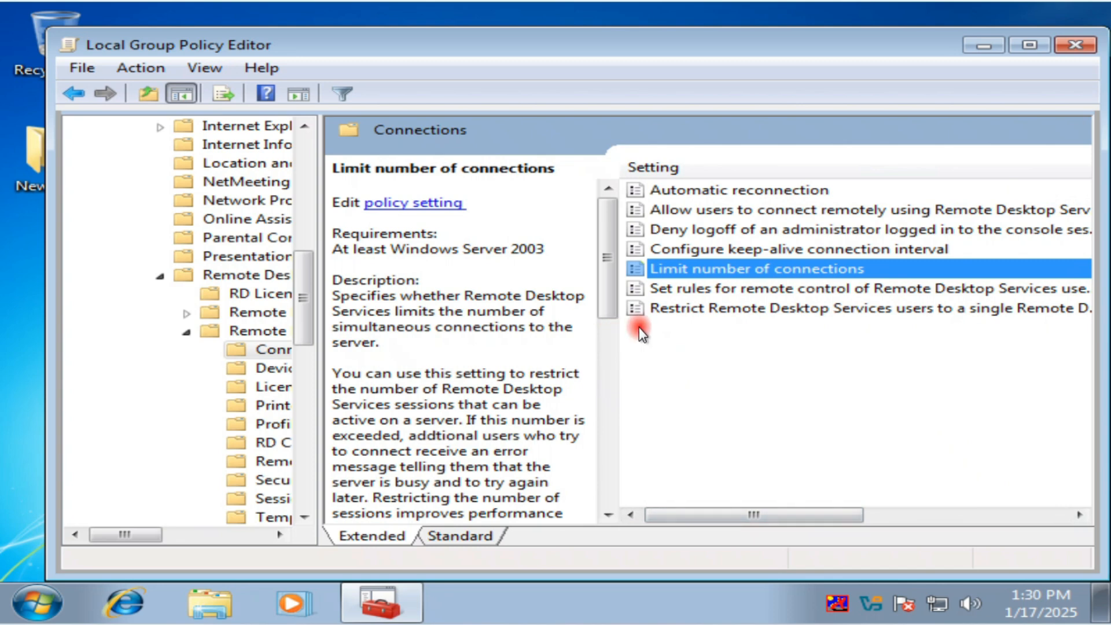
pyautogui.click(1071, 47)
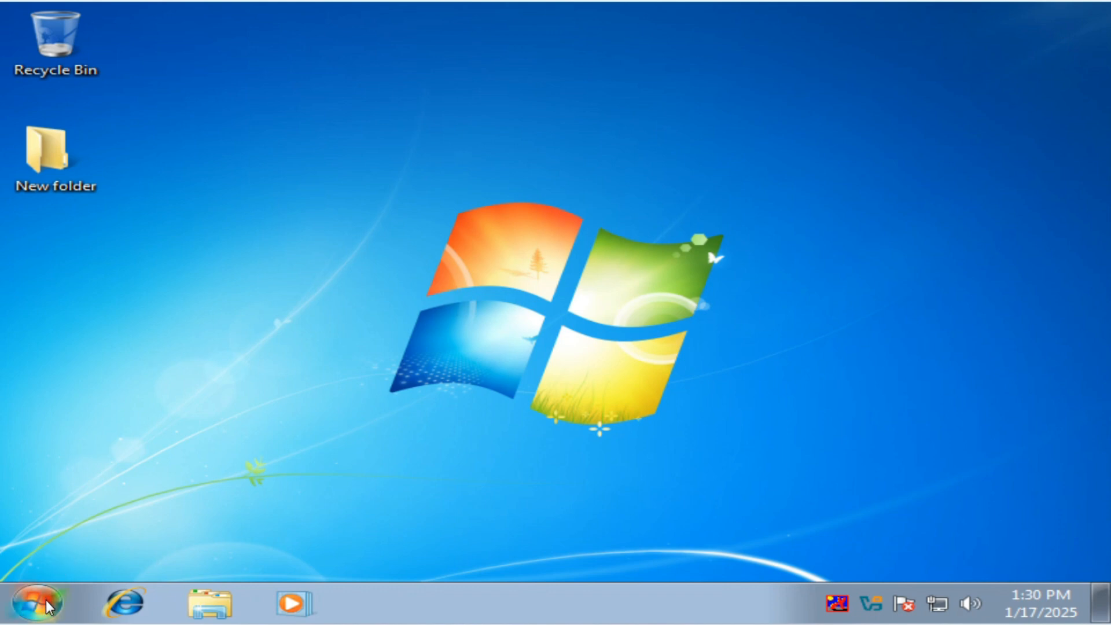
# In Windows Explorer, open the properties of Computer and bring up the System Properties dialog from the computer name settings
pyautogui.click(196, 599)
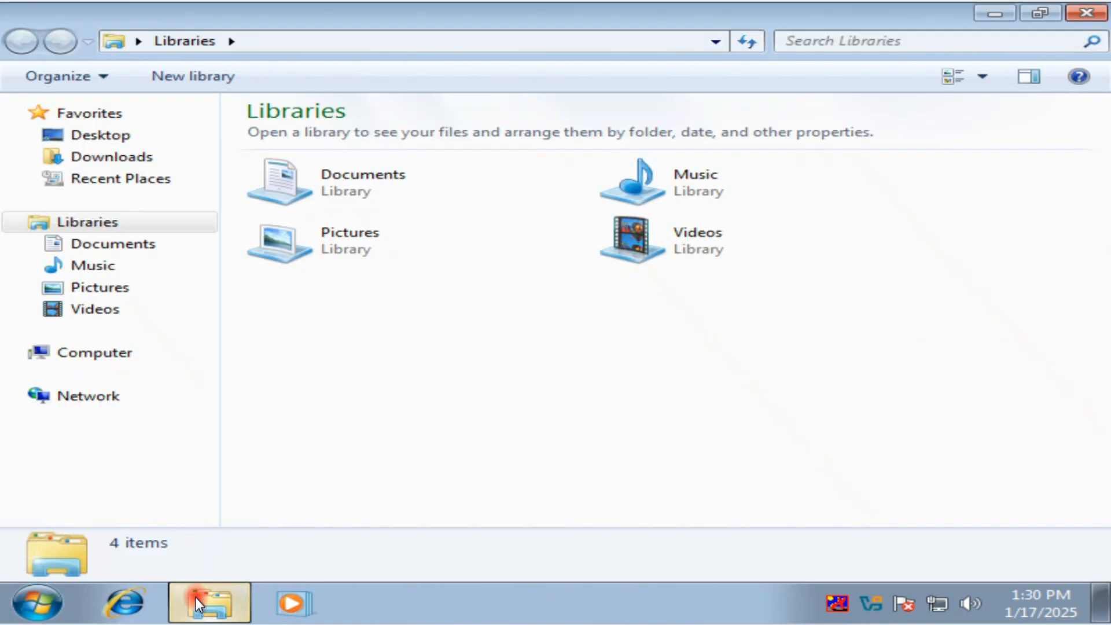
pyautogui.click(101, 356)
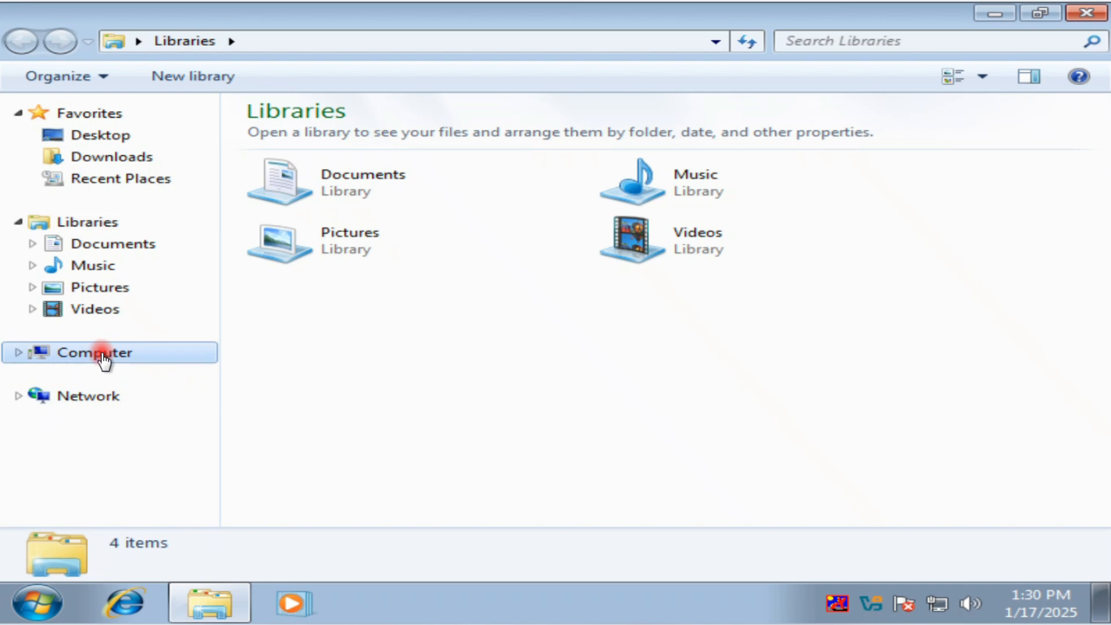
pyautogui.rightClick(103, 357)
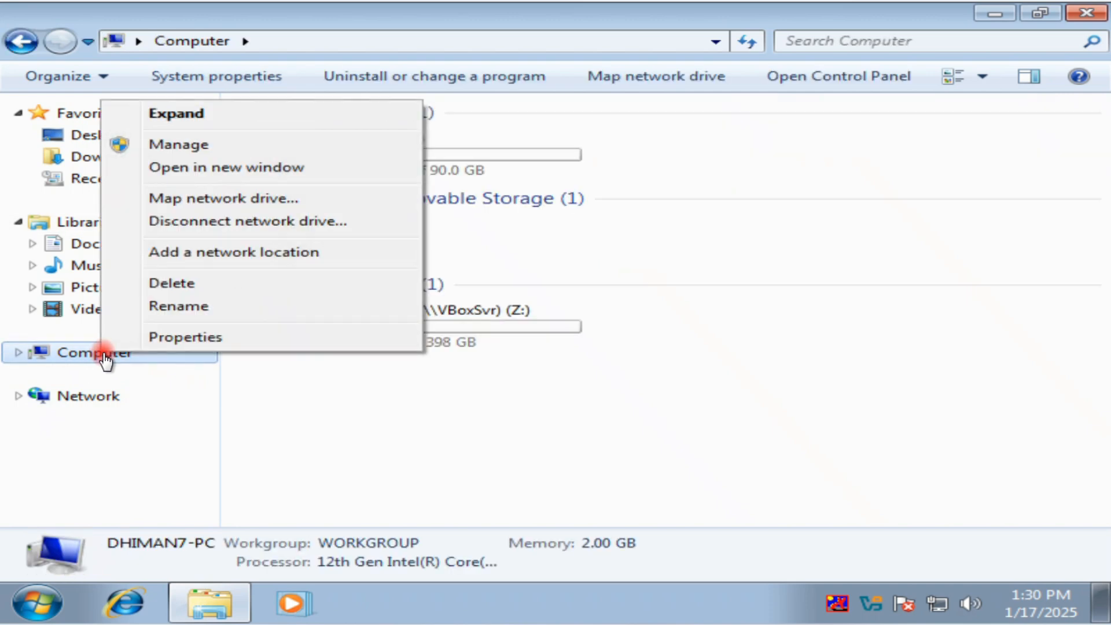
pyautogui.click(202, 345)
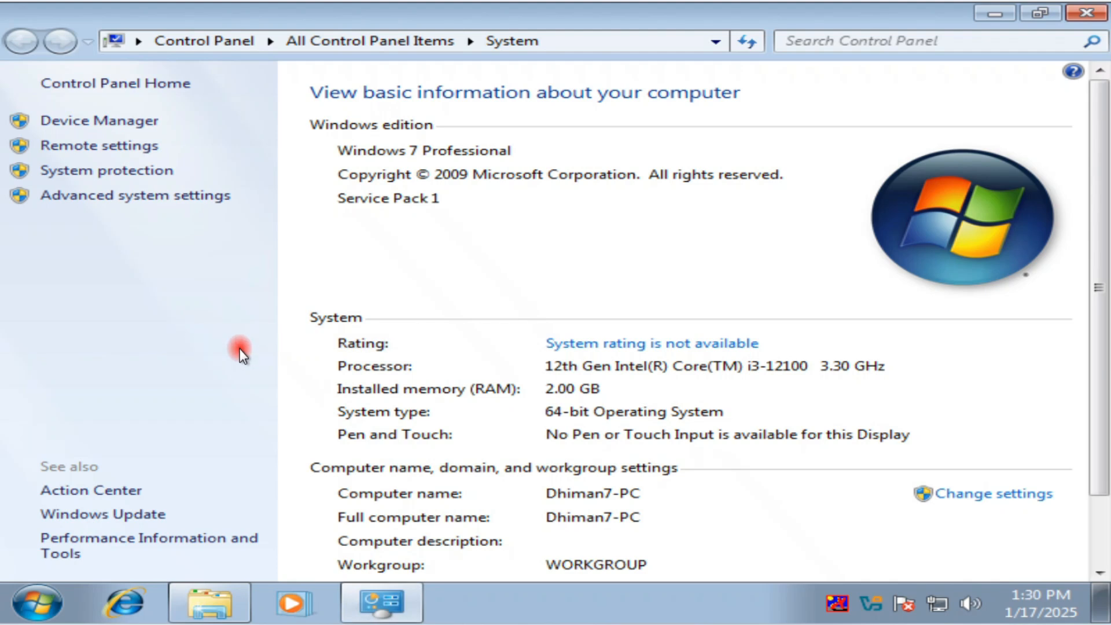
pyautogui.click(1008, 506)
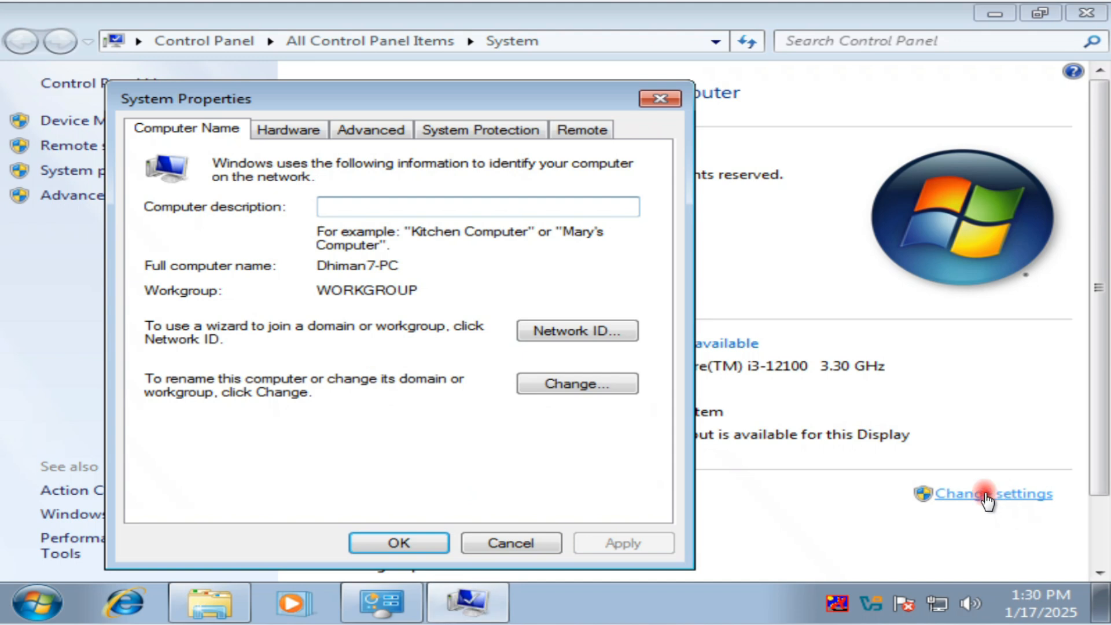
# Minimize the System and Computer windows and display the Remote settings in System Properties
pyautogui.click(990, 22)
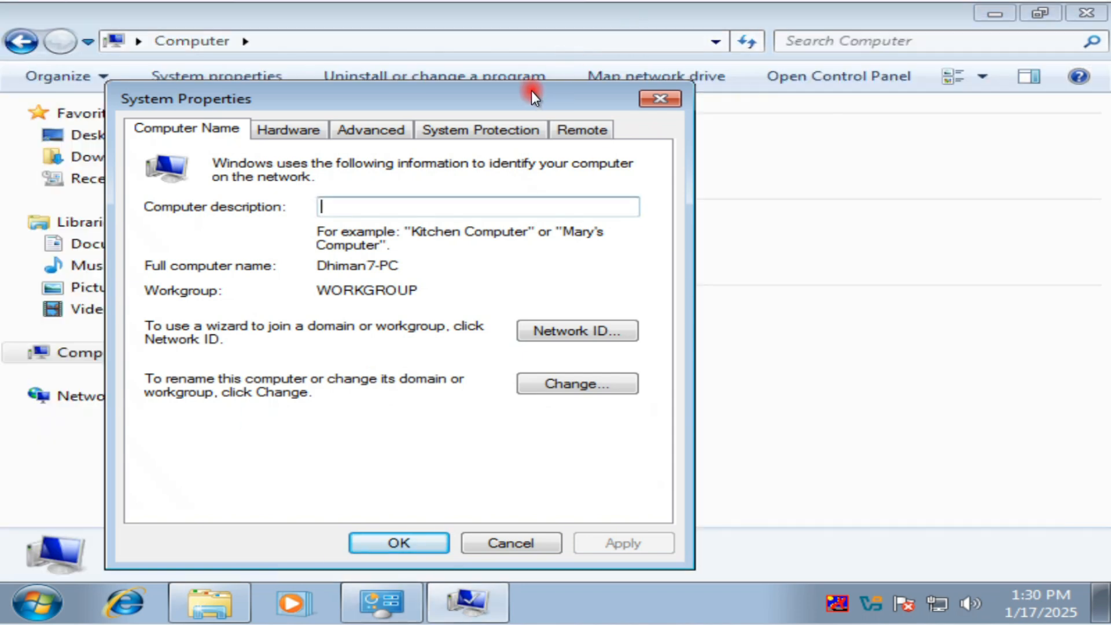
pyautogui.moveTo(532, 92); pyautogui.dragTo(585, 68)
pyautogui.click(994, 14)
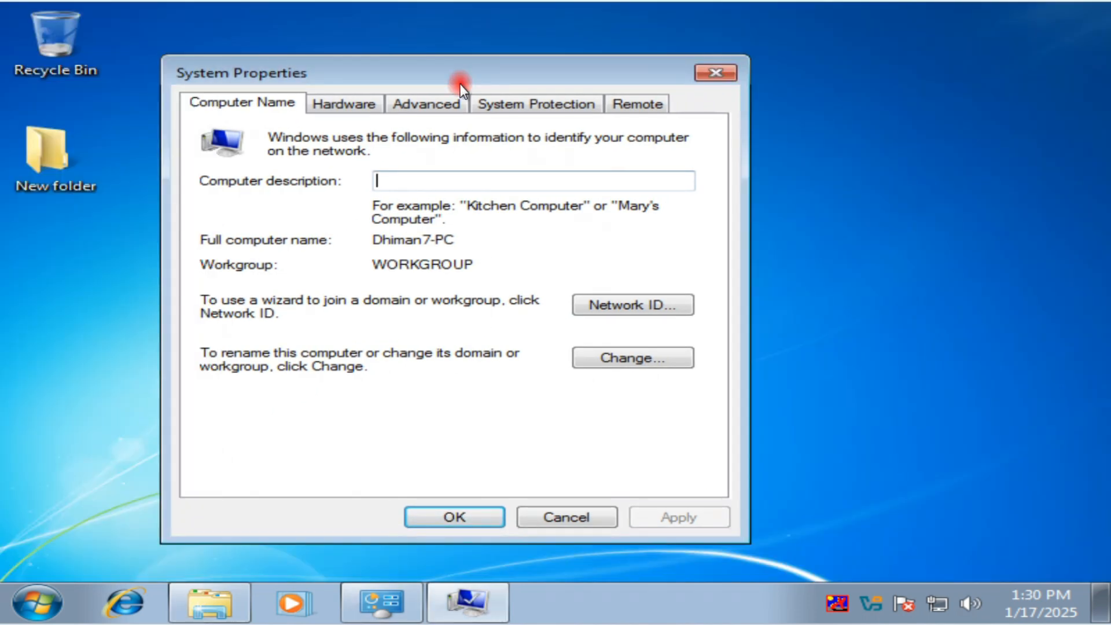
pyautogui.moveTo(464, 78); pyautogui.dragTo(541, 57)
pyautogui.click(720, 78)
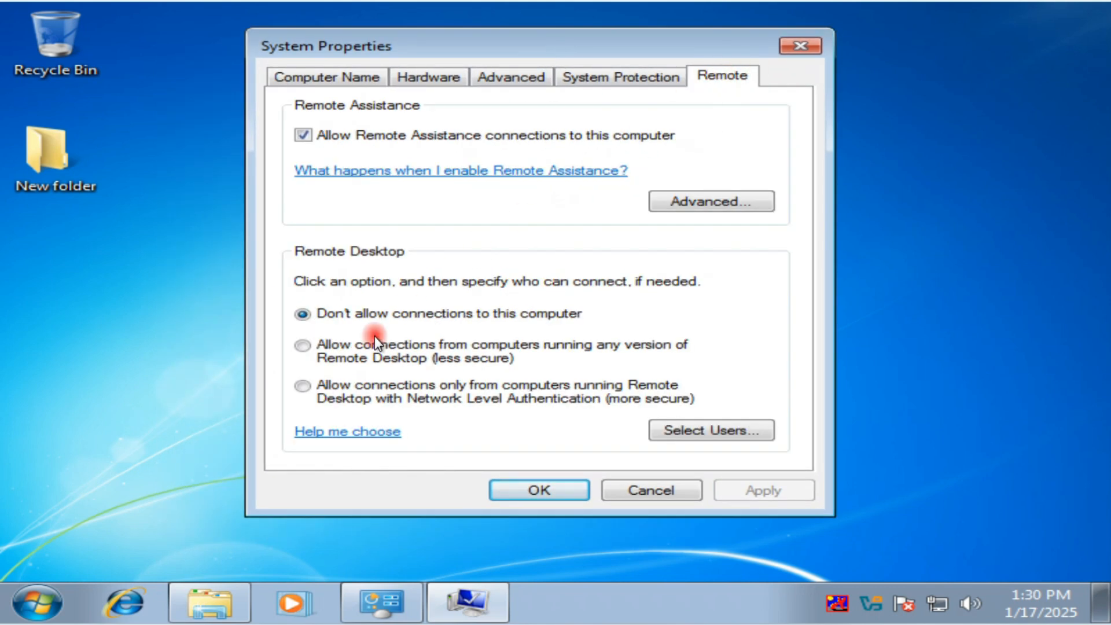
# Allow Remote Desktop connections from computers running any version of Remote Desktop (less secure), and apply and close System Properties
pyautogui.click(302, 346)
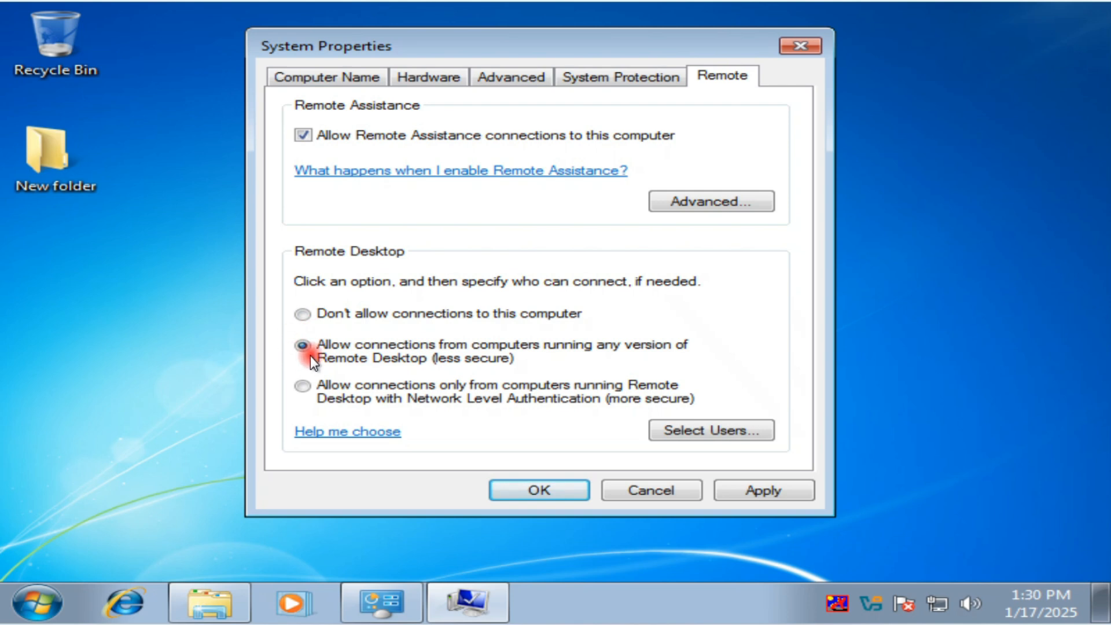
pyautogui.click(298, 389)
pyautogui.click(305, 345)
pyautogui.click(788, 496)
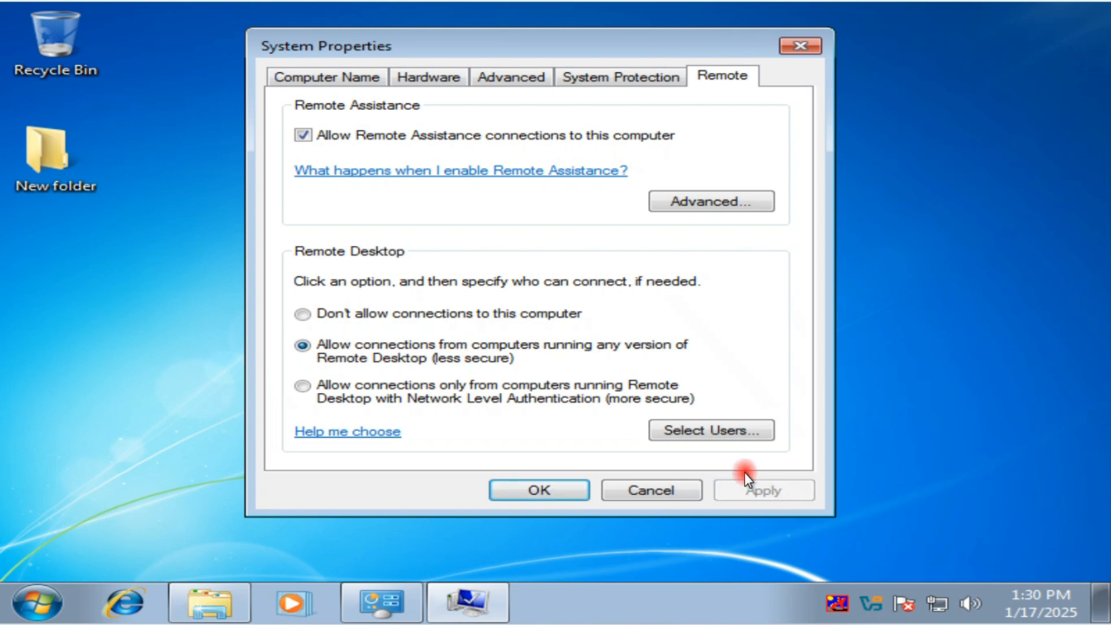
pyautogui.click(570, 491)
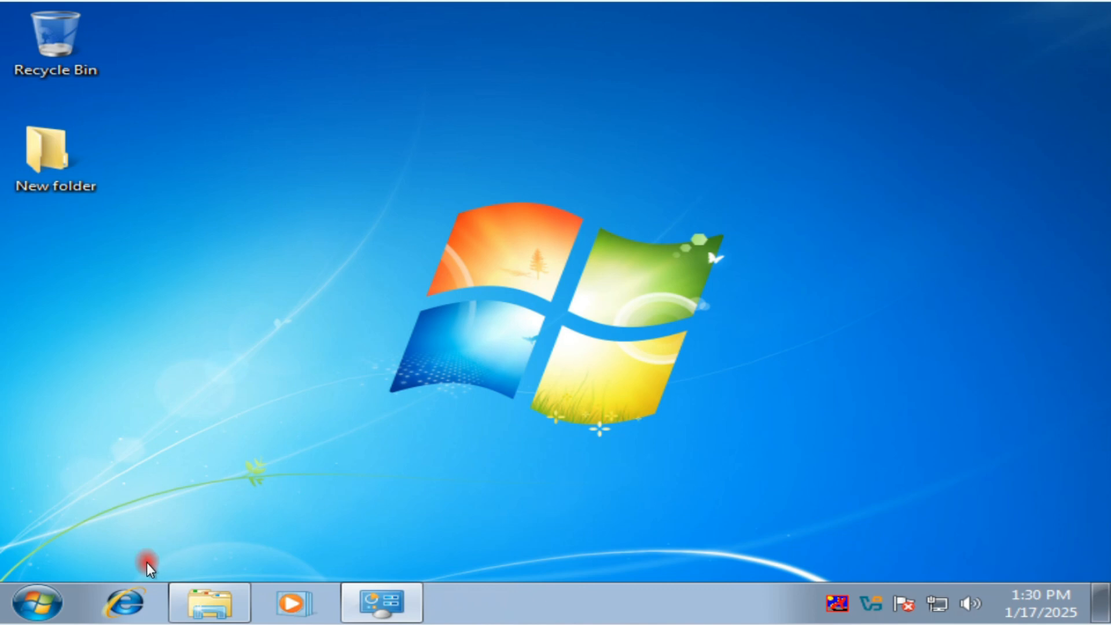
# Restart the Windows 7 computer
pyautogui.click(46, 599)
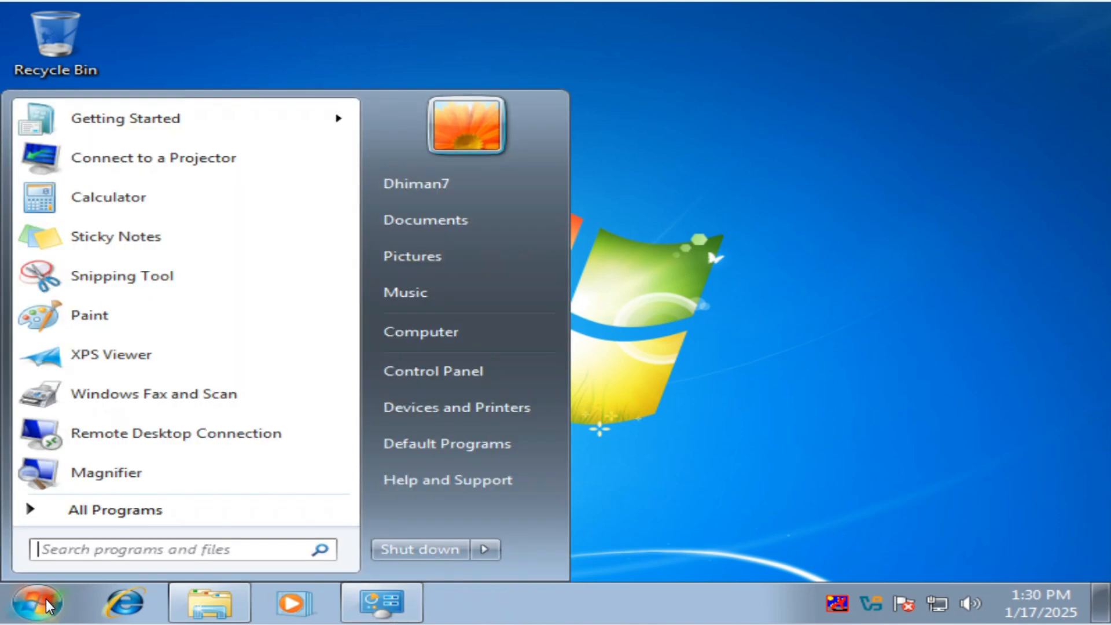
pyautogui.click(491, 550)
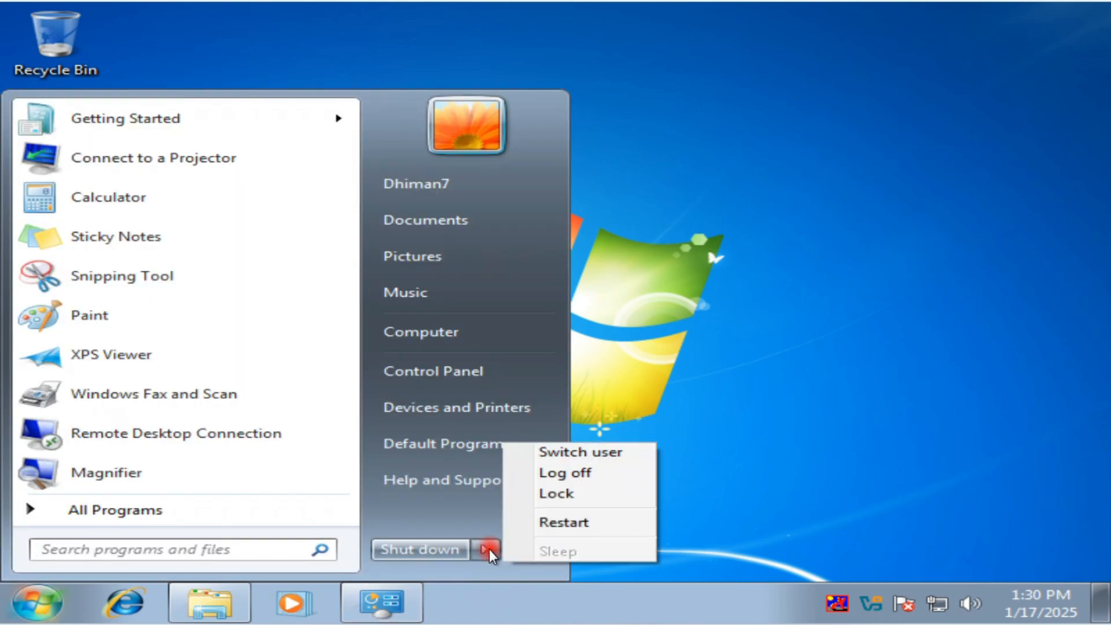
pyautogui.click(615, 522)
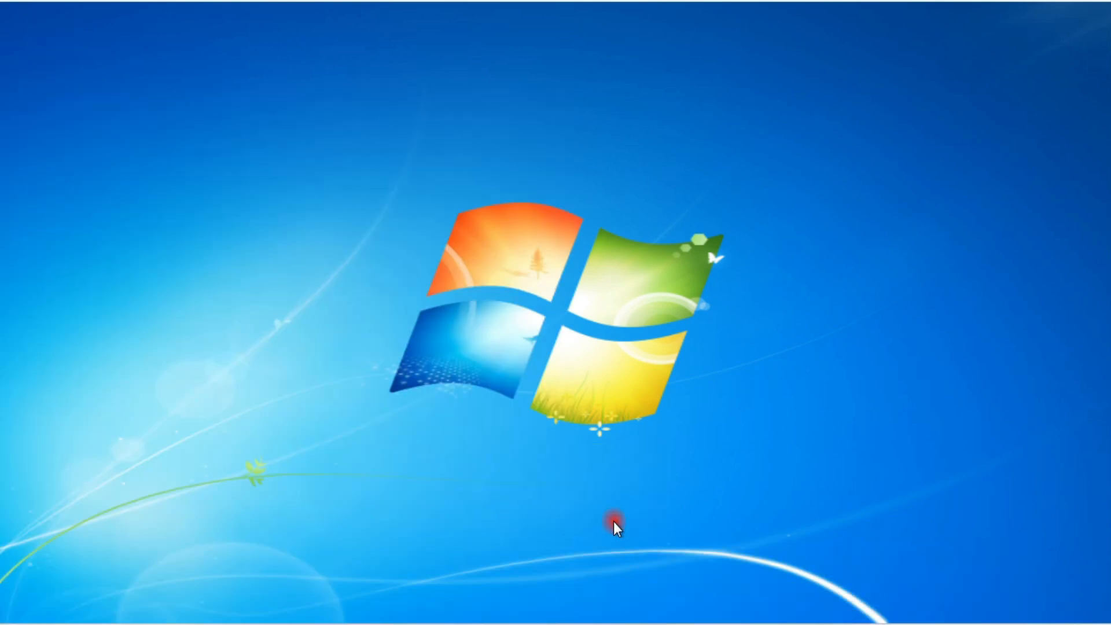